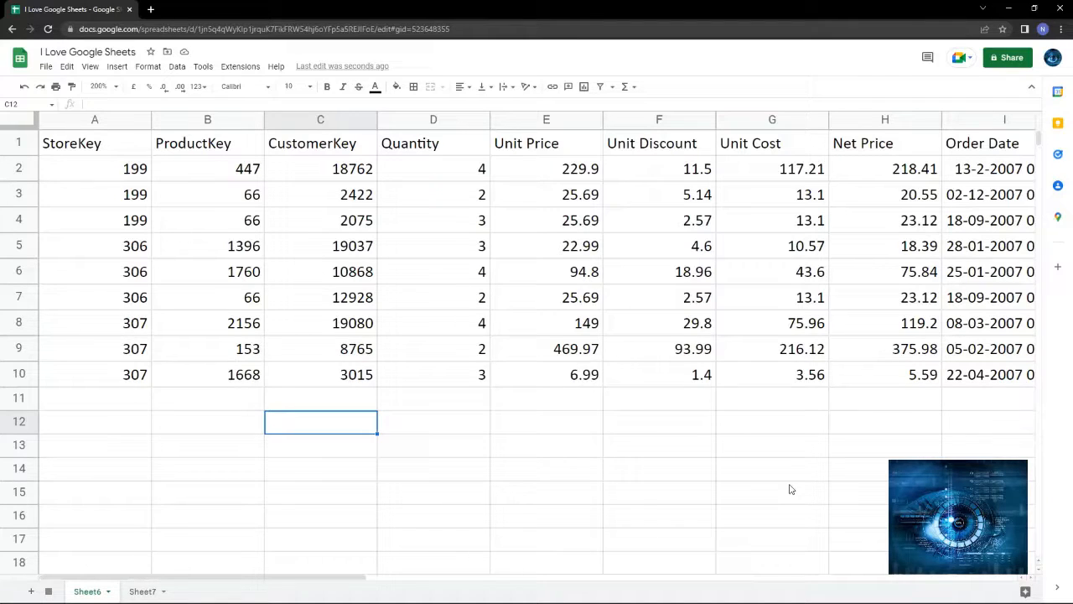
- Enter the labels SUM, SUMIF and SUMIFS in cells C12, C13 and C14
text(SUM)
key(Return)
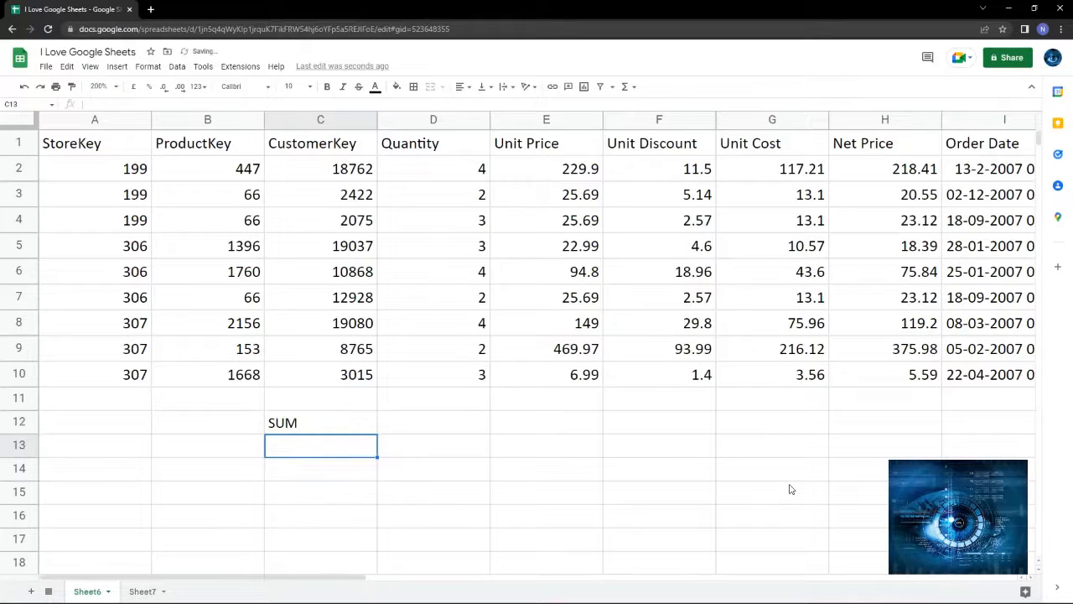
text(SUMIF)
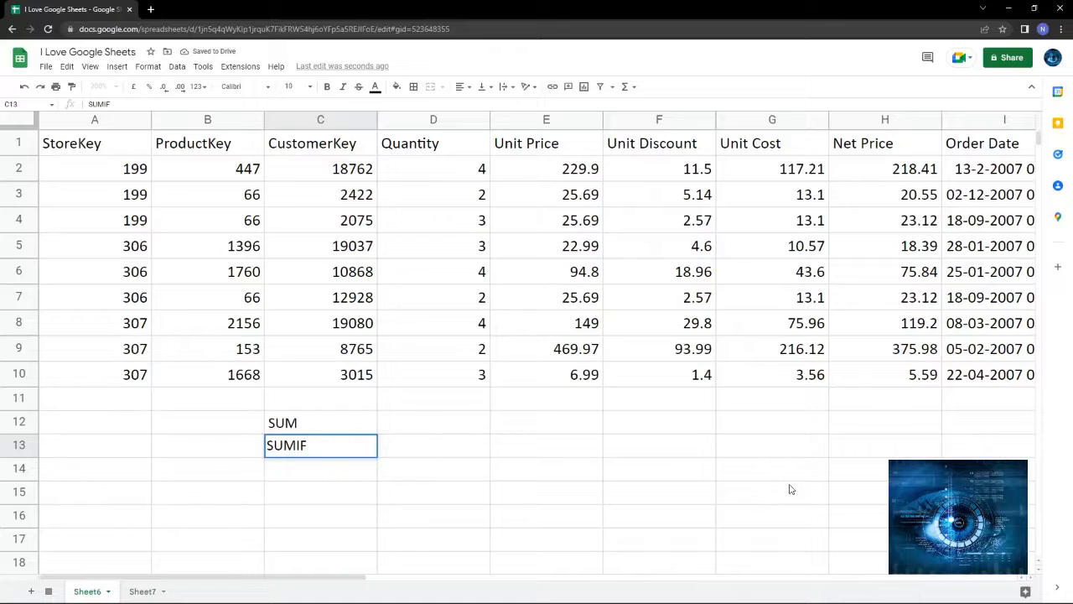
key(Return)
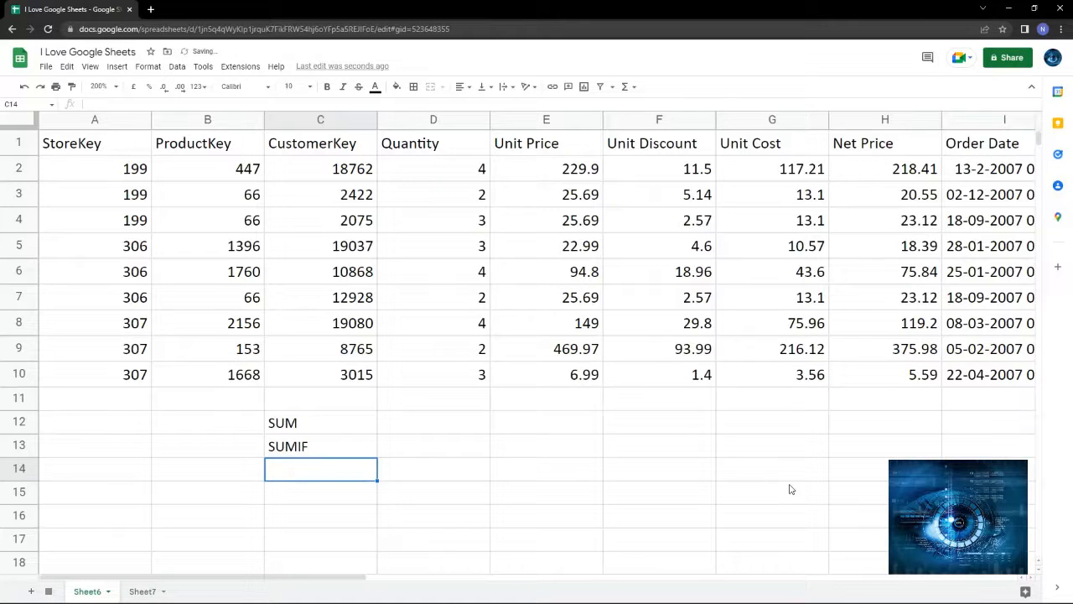
text(SUMIFS)
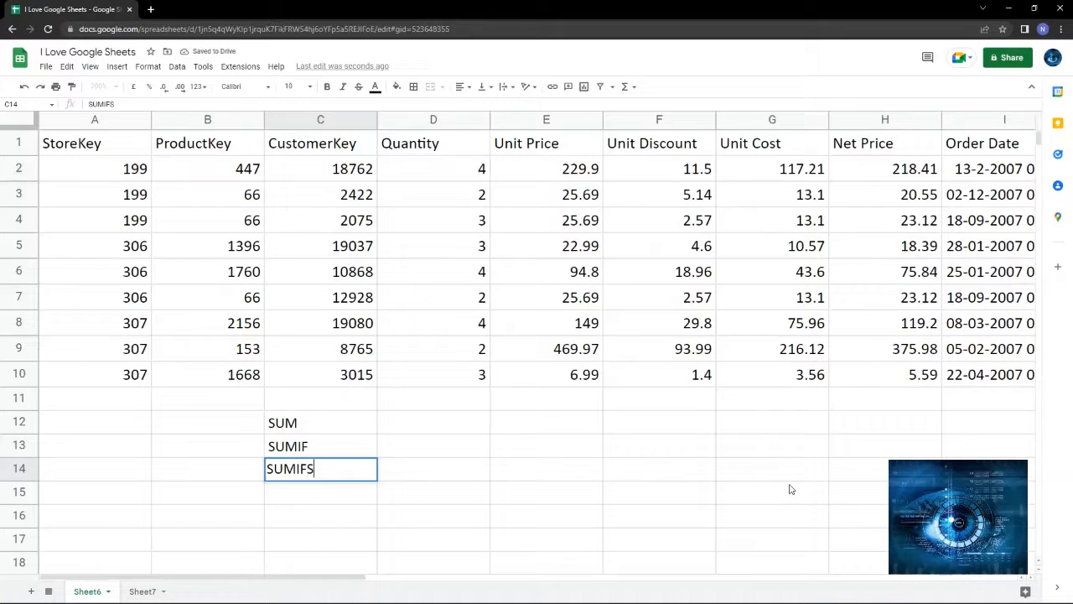
key(Return)
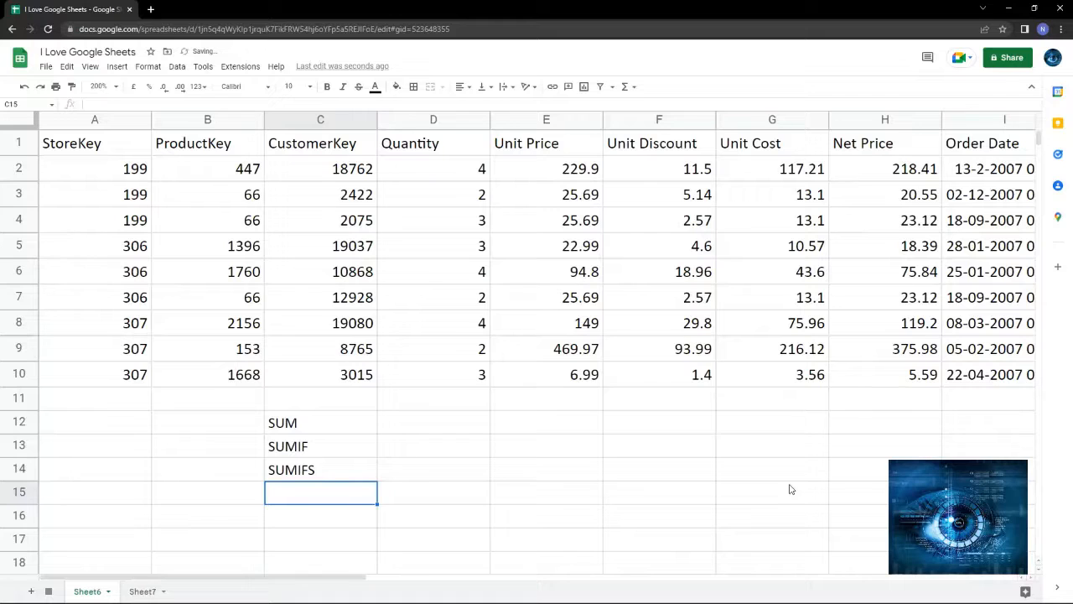
- Make the SUM label in C12 bold
key(Up)
key(Up)
key(Up)
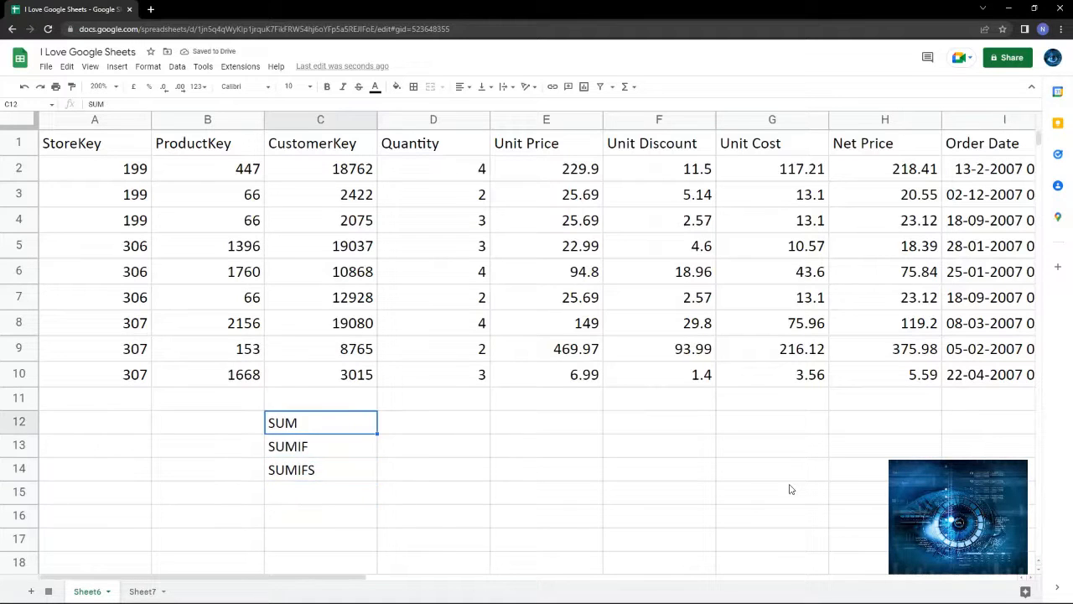
key(Right)
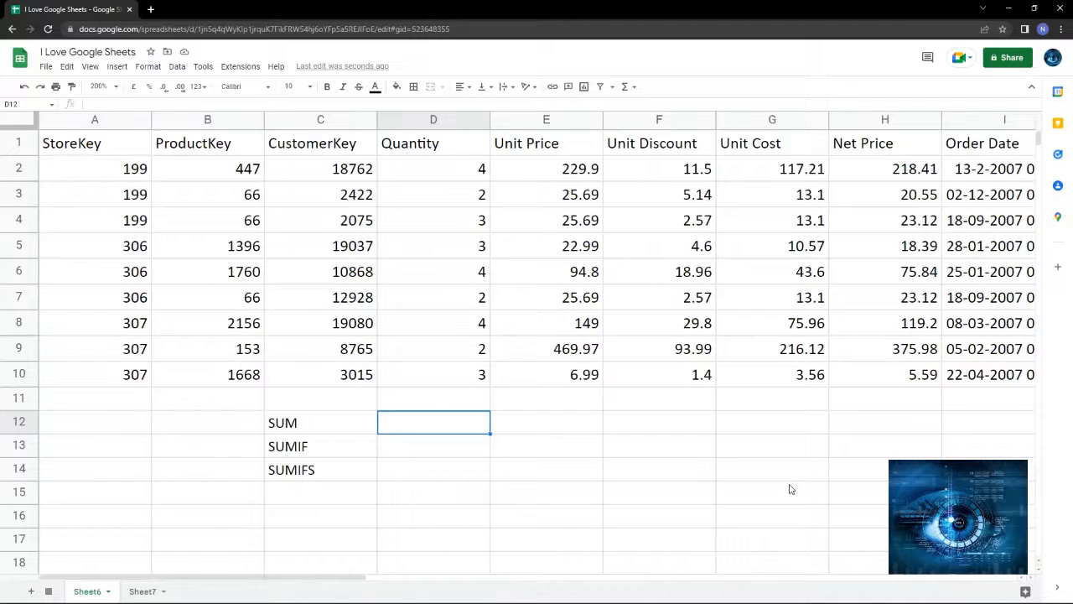
key(Left)
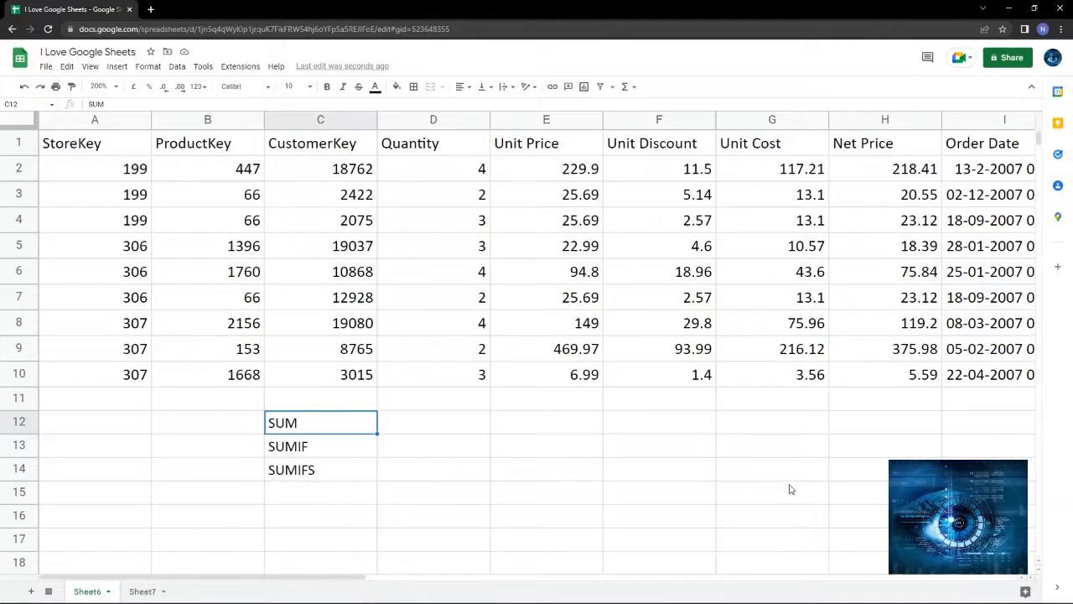
key(ctrl+b)
- Start a SUM formula in D12 with the Quantity cells D2:D10 as its range
key(Right)
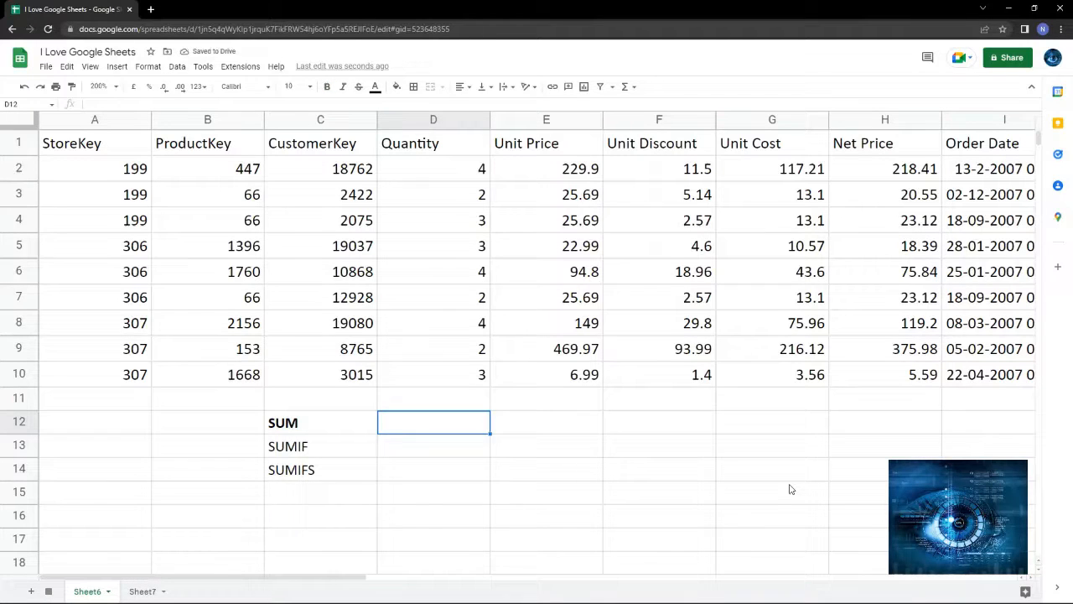
text(=)
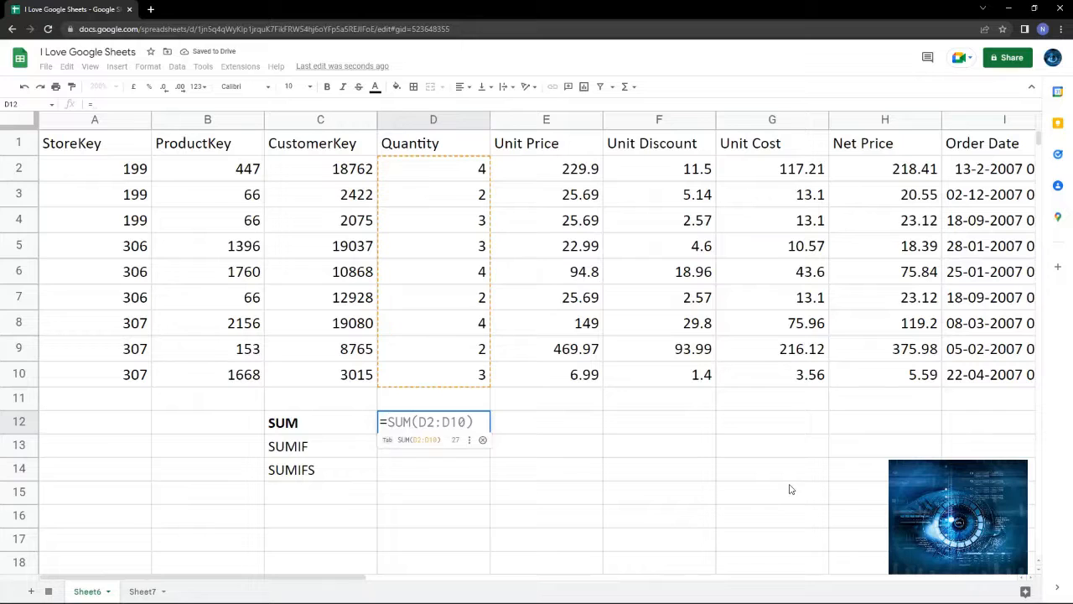
text(SUM)
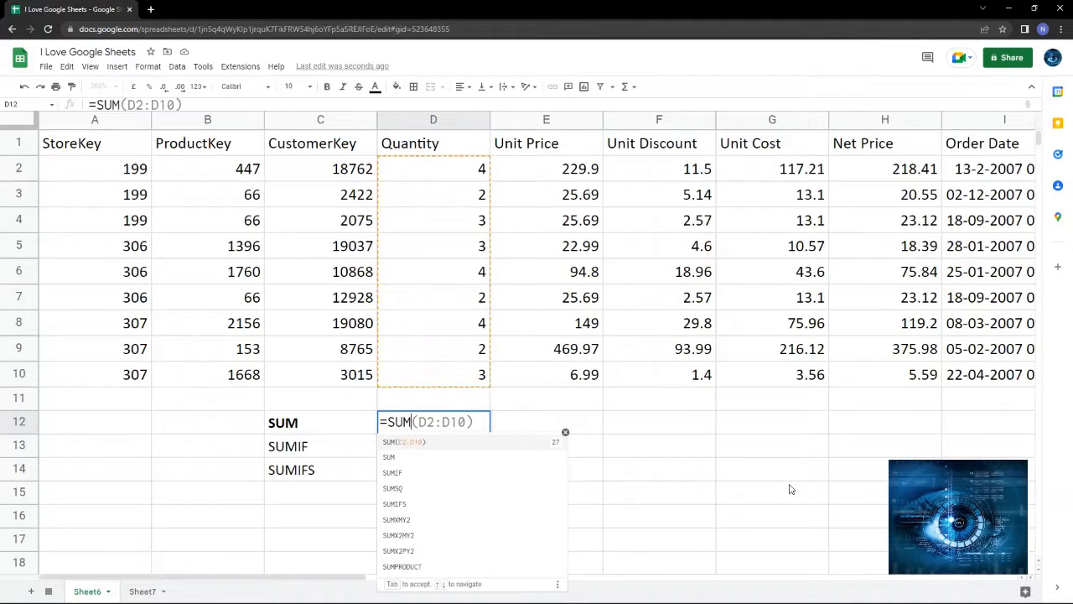
text(()
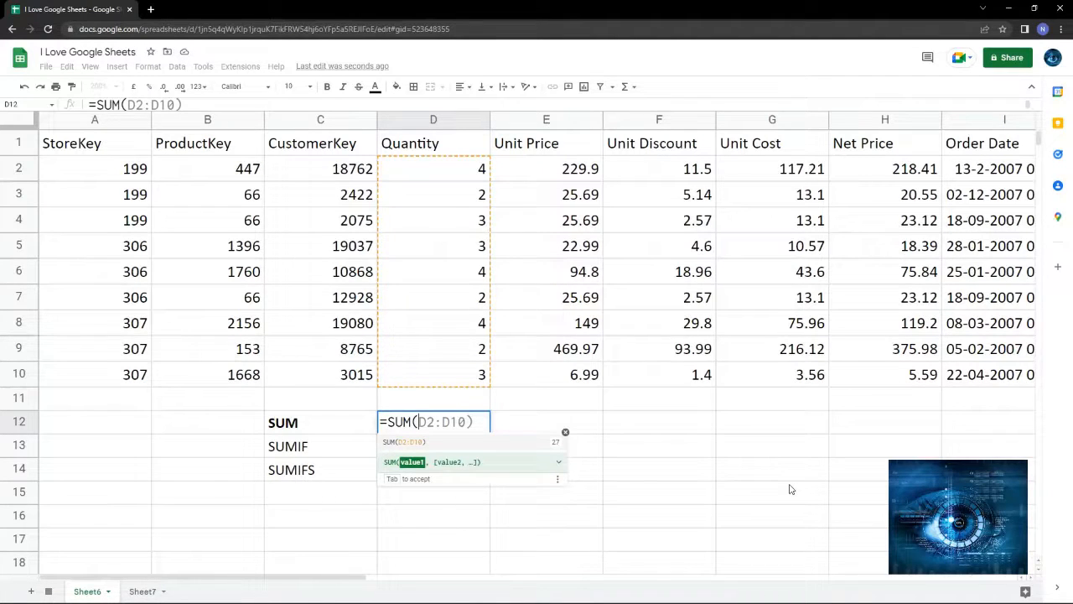
click(457, 171)
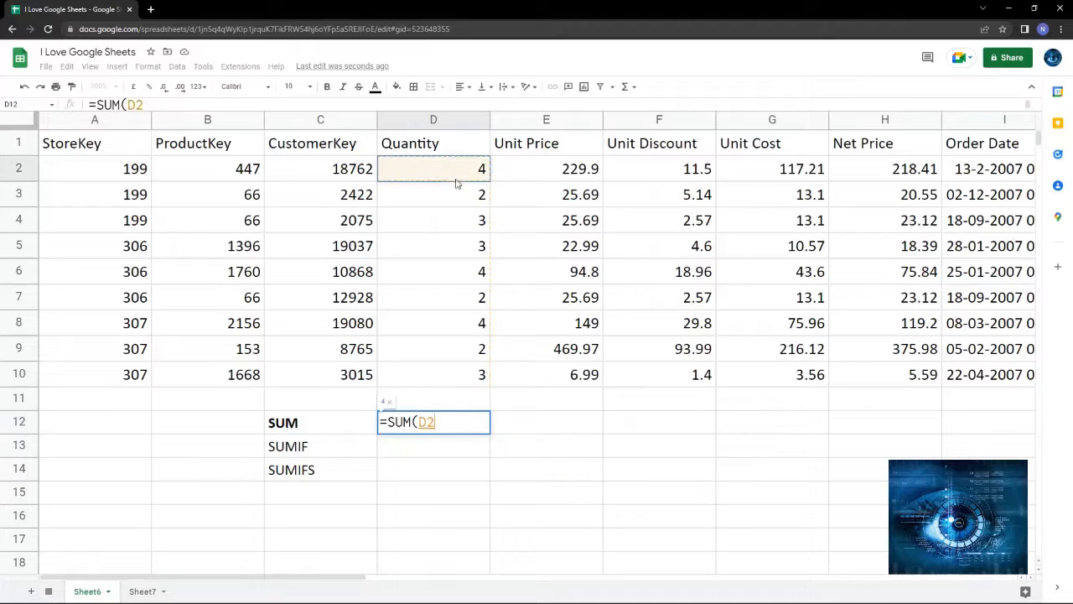
drag(457, 182, 459, 385)
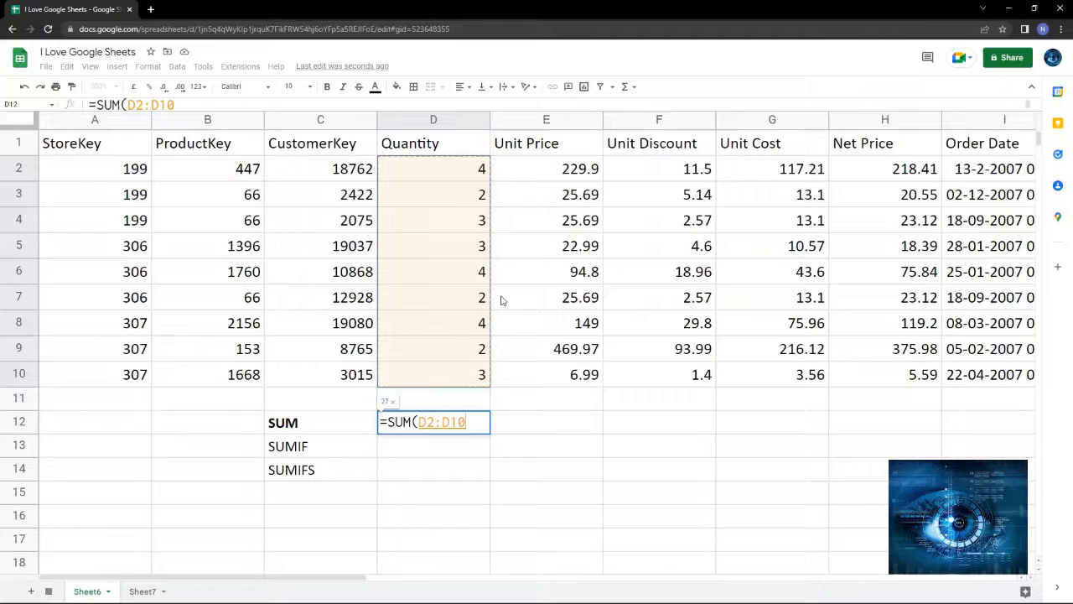
- Try the separate Quantity cells D2, D4, D6, D7, D9 and D10 as arguments of the SUM formula in place of the range
click(532, 352)
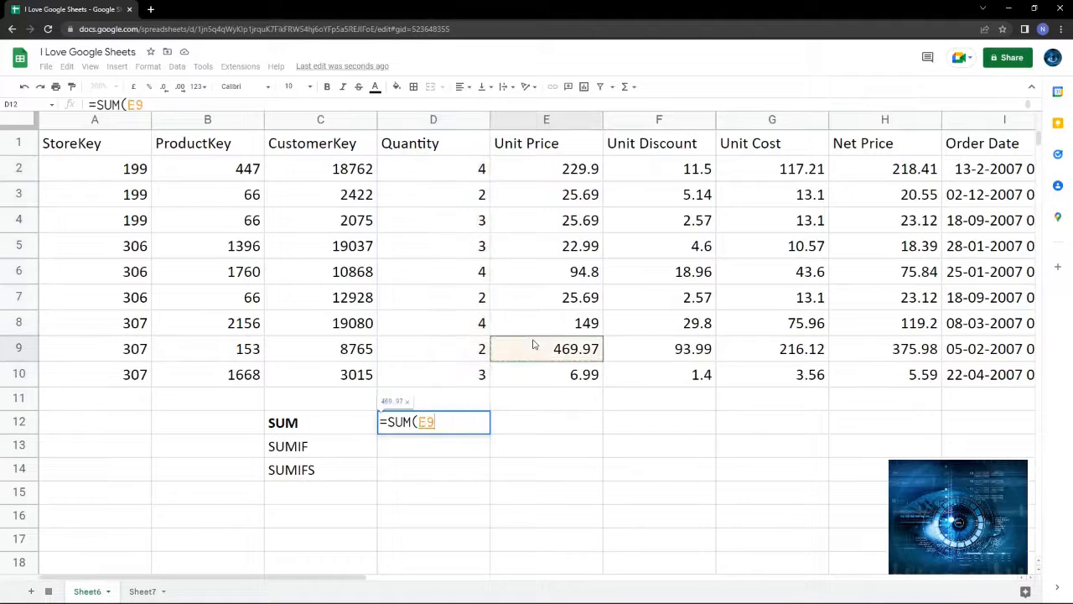
click(451, 178)
ctrl+click(462, 224)
ctrl+click(460, 271)
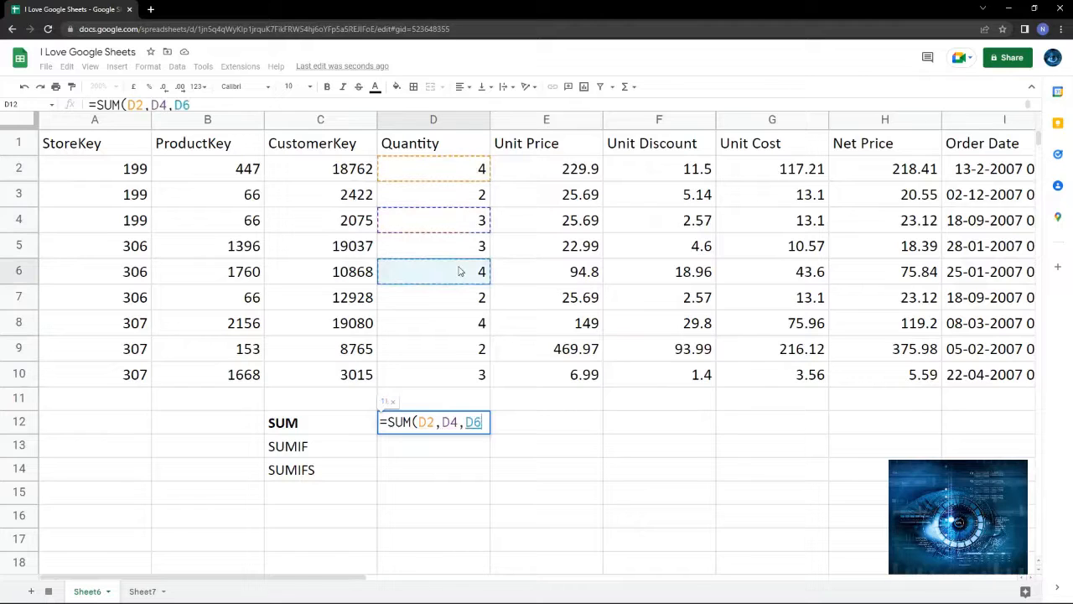
ctrl+click(462, 305)
ctrl+click(462, 347)
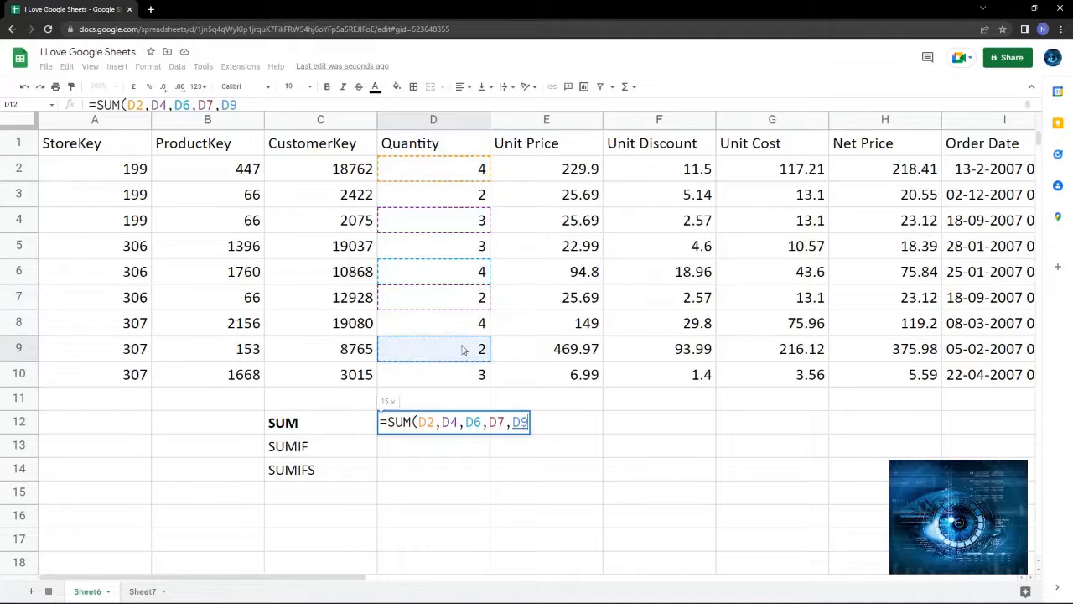
ctrl+click(470, 376)
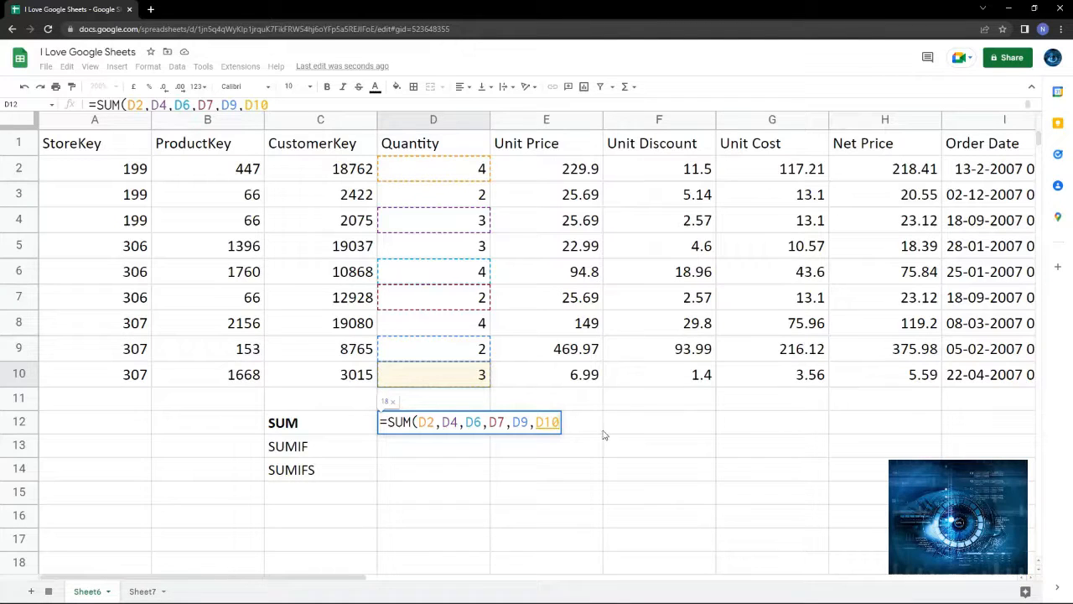
- Remove the individual cell references from the SUM formula, leaving its argument empty
click(450, 179)
key(BackSpace)
key(BackSpace)
key(BackSpace)
key(BackSpace)
key(BackSpace)
key(BackSpace)
key(BackSpace)
key(BackSpace)
key(BackSpace)
key(BackSpace)
key(BackSpace)
key(BackSpace)
key(BackSpace)
key(BackSpace)
key(BackSpace)
key(BackSpace)
key(BackSpace)
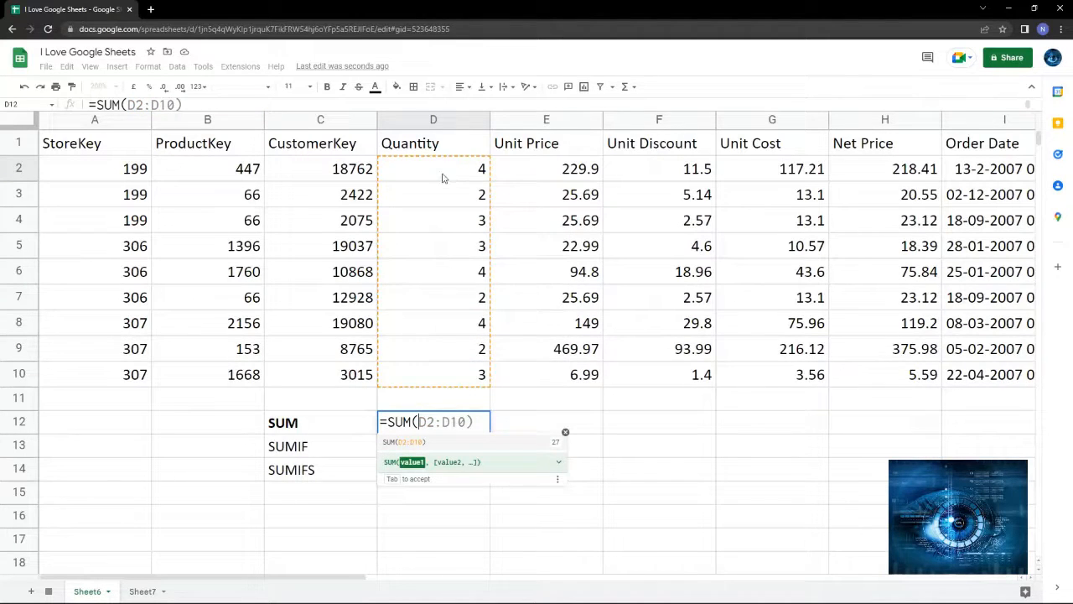
- Complete the formula in D12 as =SUM(D2:D10) to total the Quantity column
click(439, 170)
drag(439, 170, 443, 377)
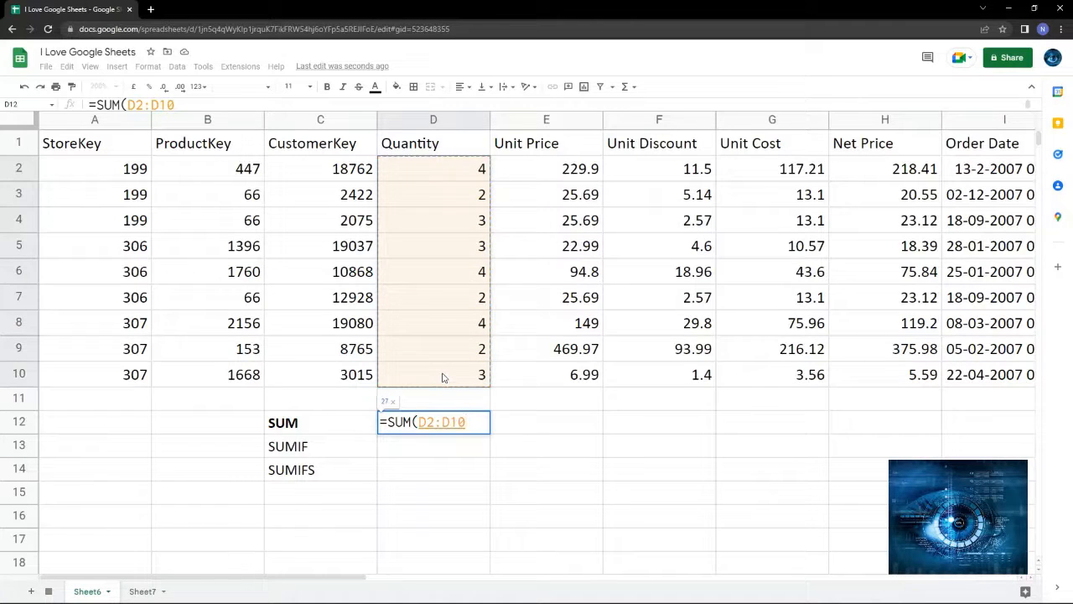
text())
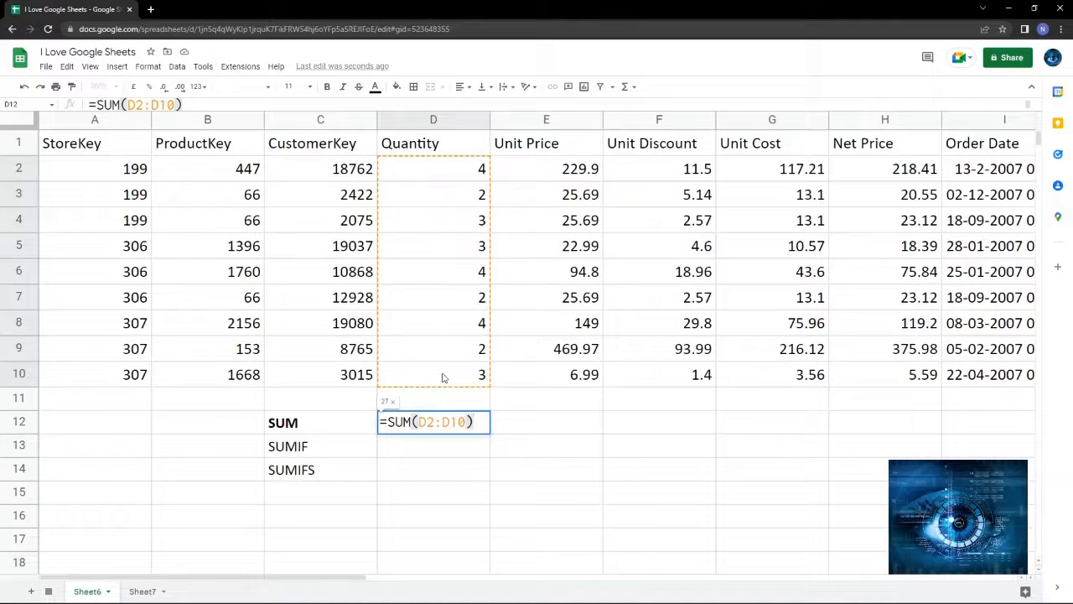
key(Return)
key(Up)
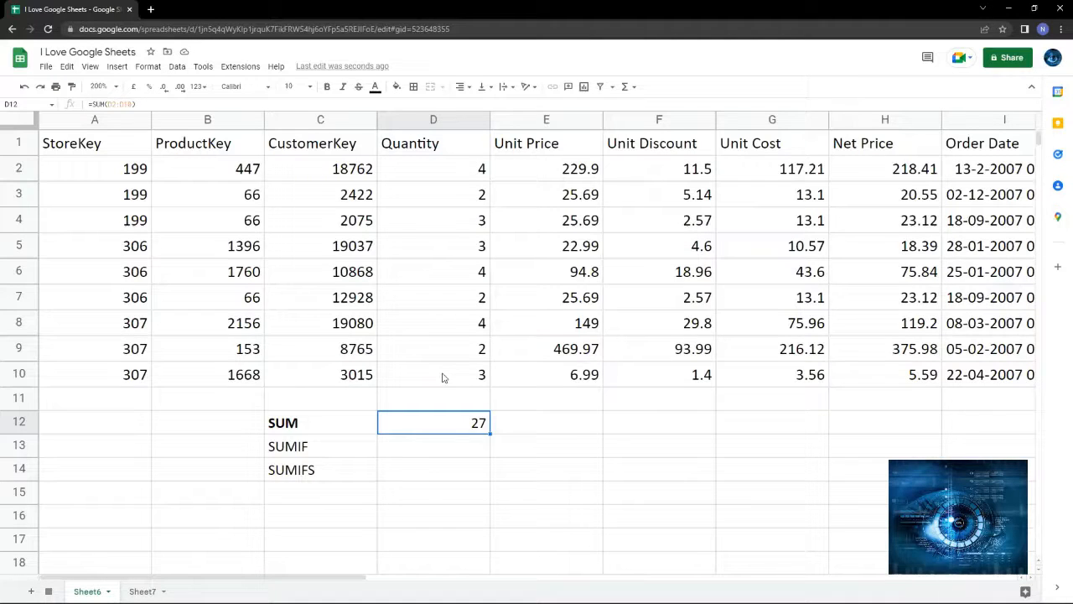
- Make the SUMIF label in C13 bold and select the empty cell D13 beside it
key(Left)
key(Down)
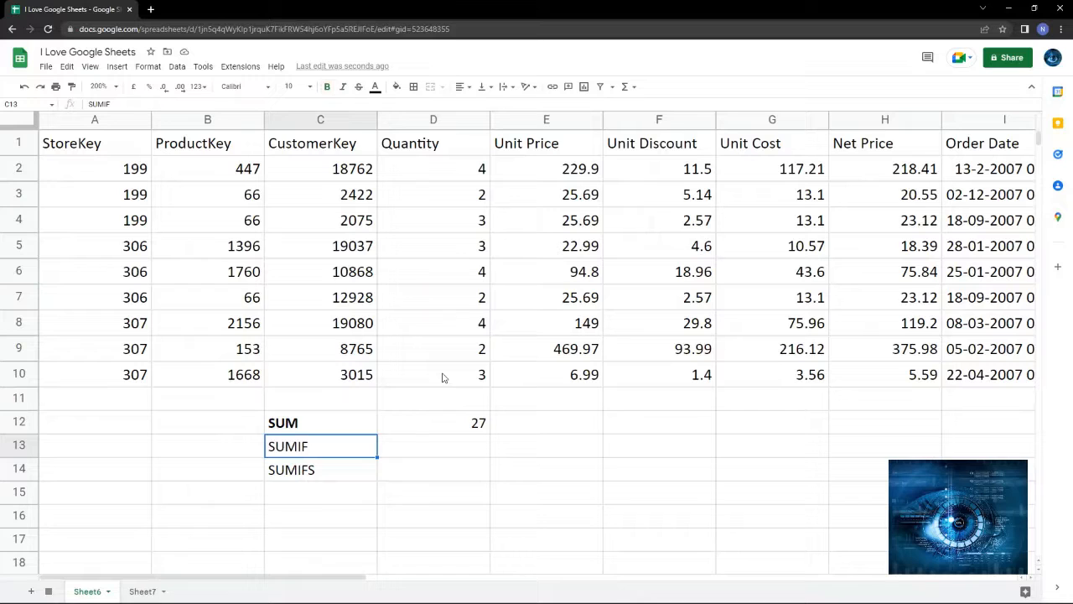
key(ctrl+b)
key(Right)
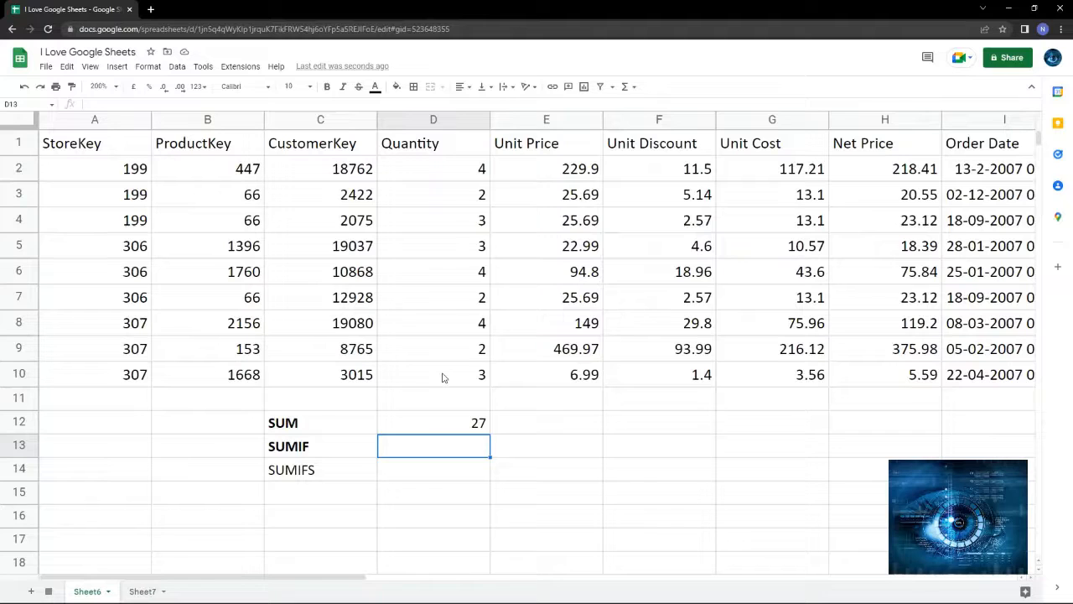
key(Up)
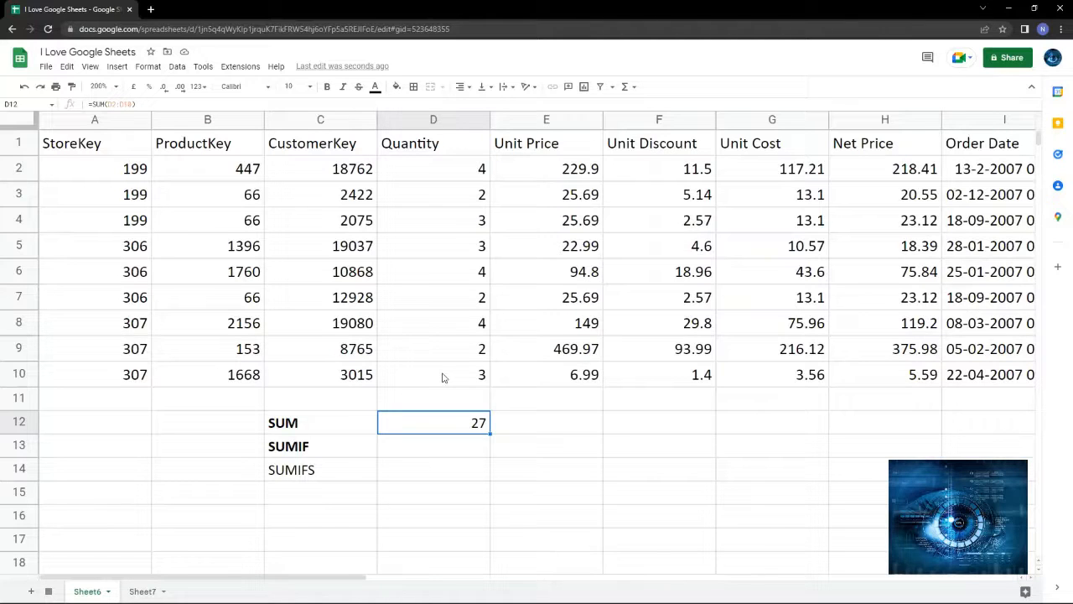
key(Down)
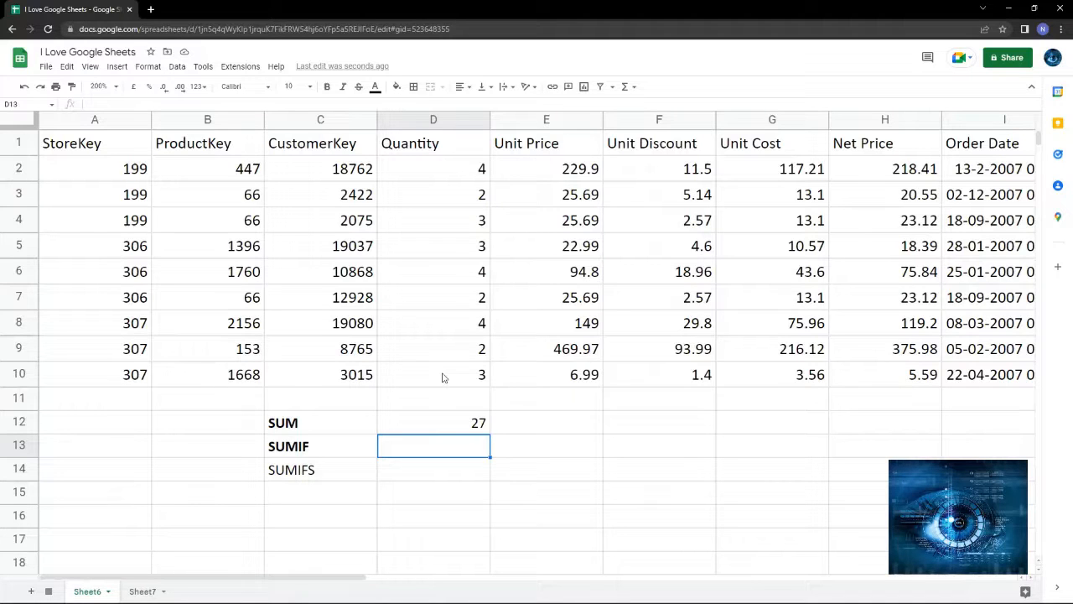
text(=SUMIF)
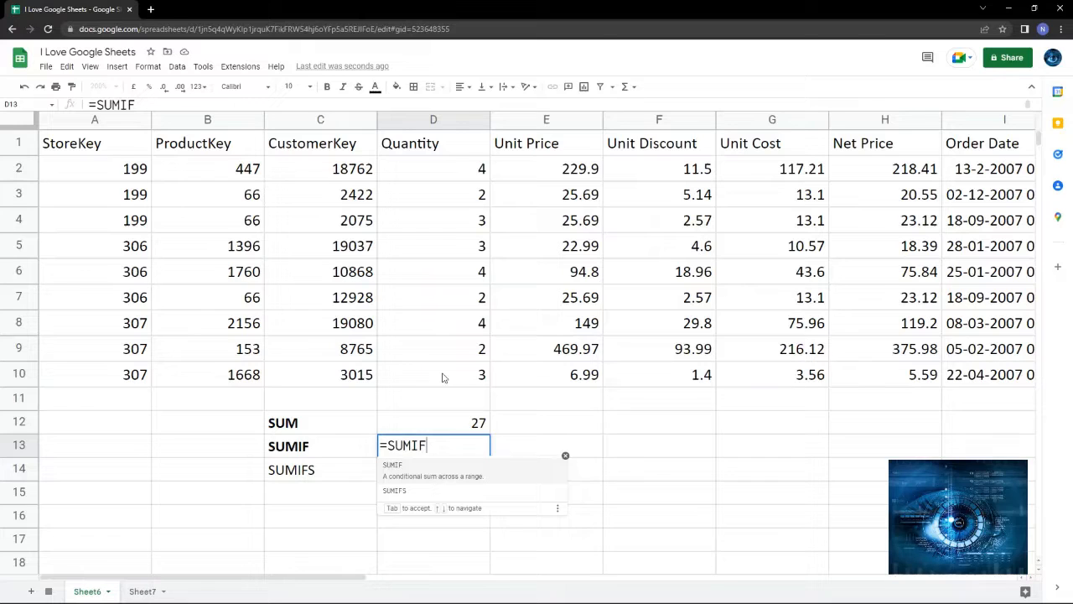
text(()
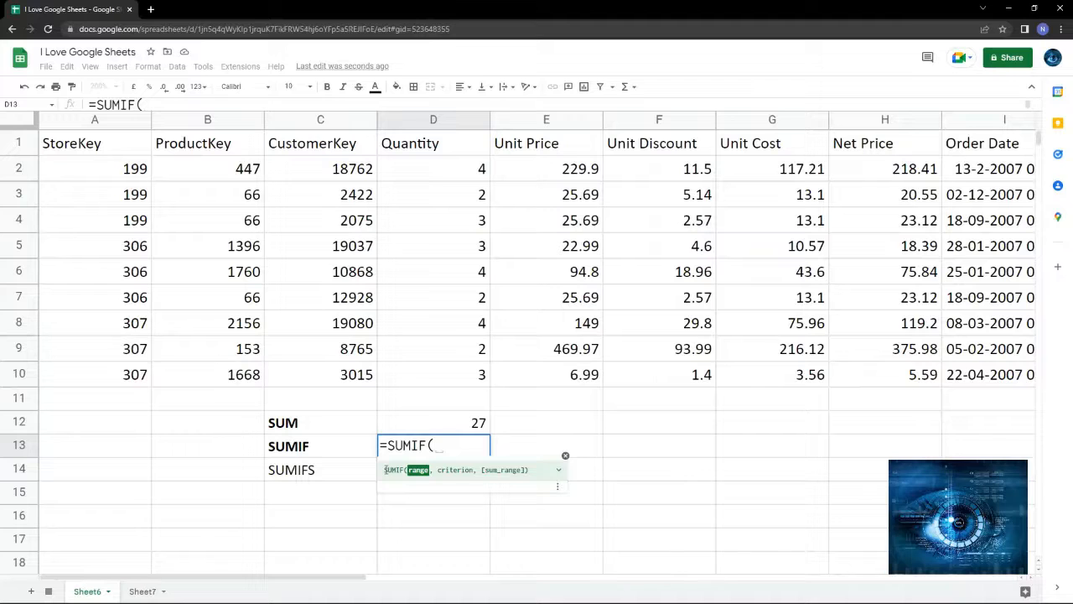
drag(385, 470, 537, 473)
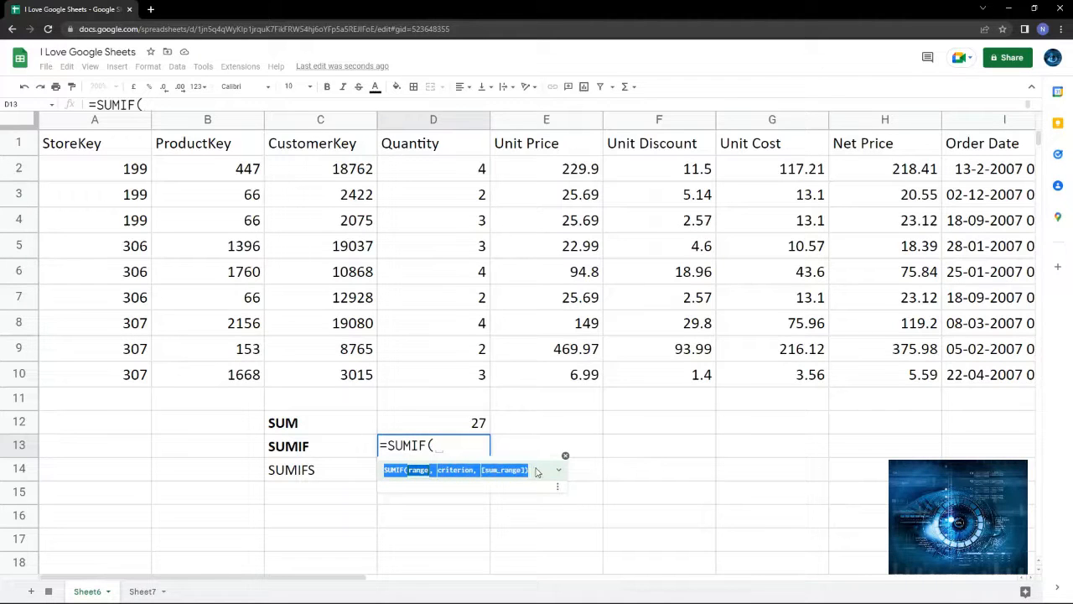
click(537, 473)
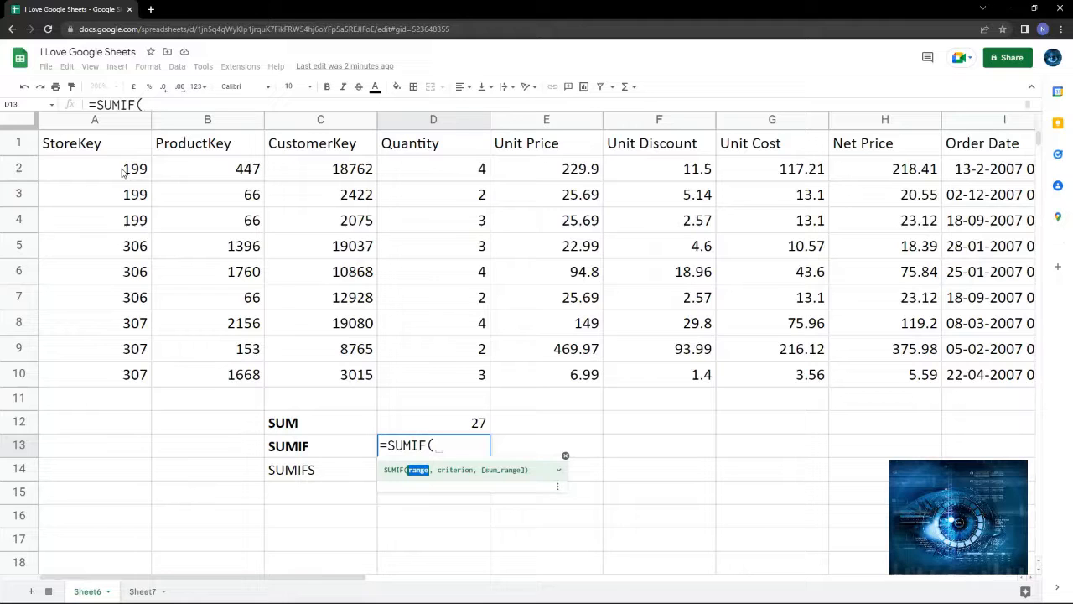
drag(124, 172, 125, 270)
key(BackSpace)
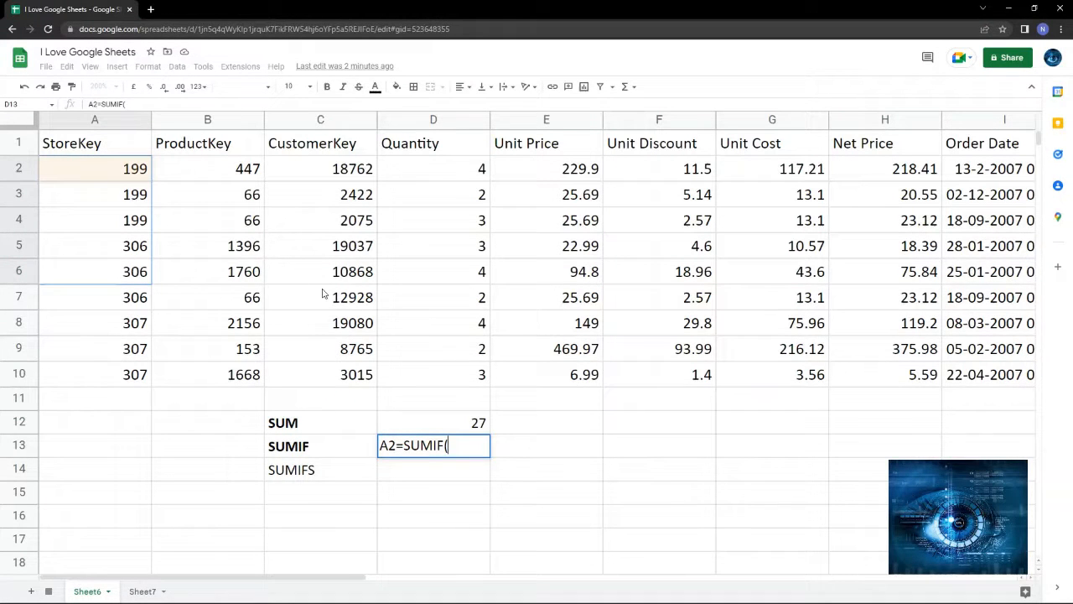
key(BackSpace)
key(BackSpace)
key(BackSpace)
key(BackSpace)
key(BackSpace)
key(BackSpace)
key(BackSpace)
key(BackSpace)
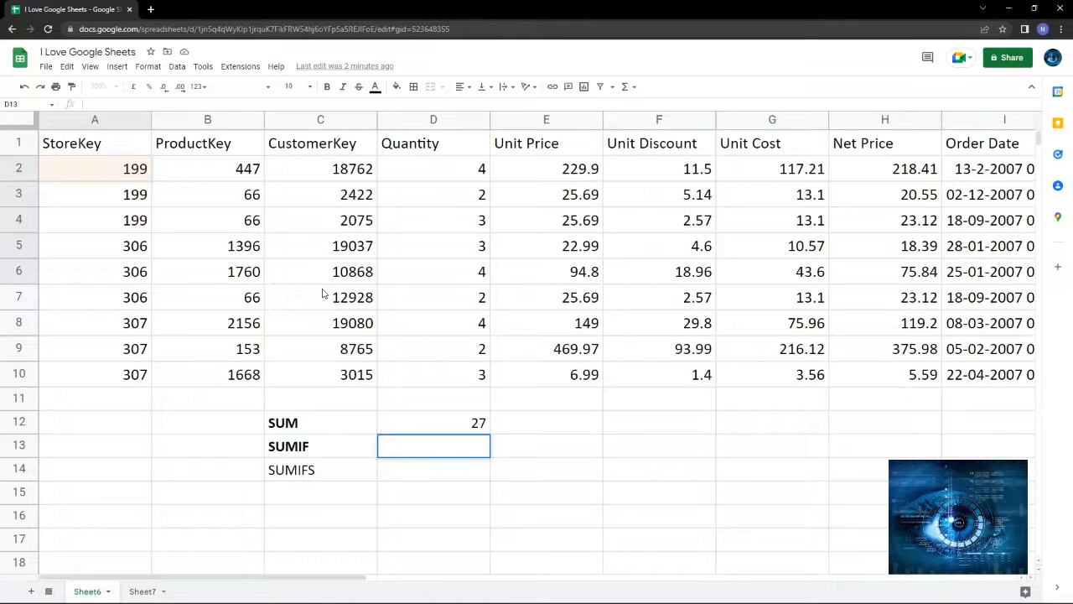
- Enter =SUMIF(A2:A10,307,D2:D10) in D13 to total the Quantity for StoreKey 307
text(=SUMIF)
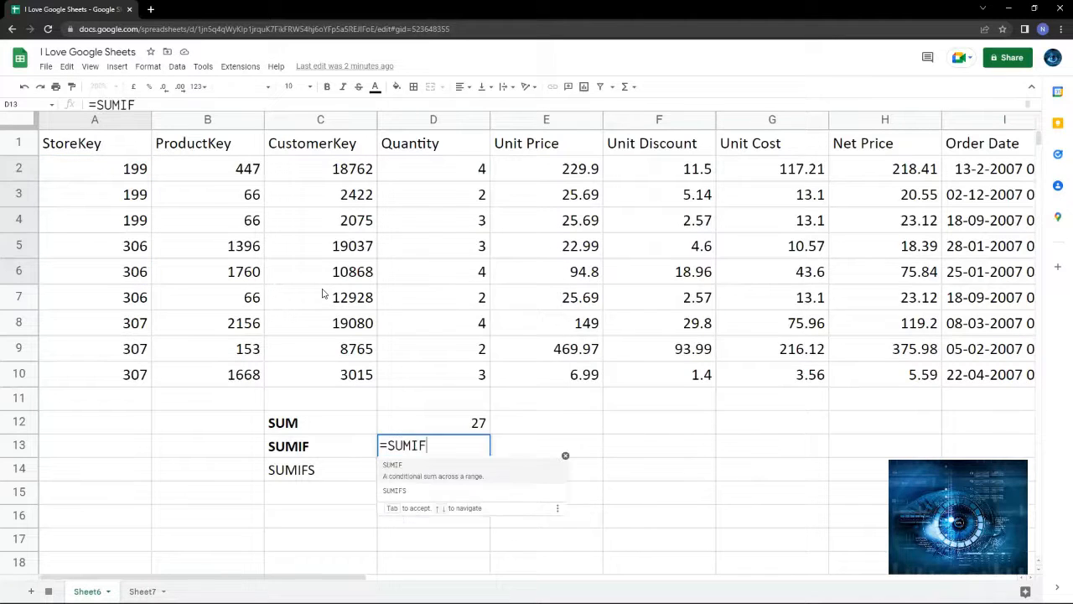
text(()
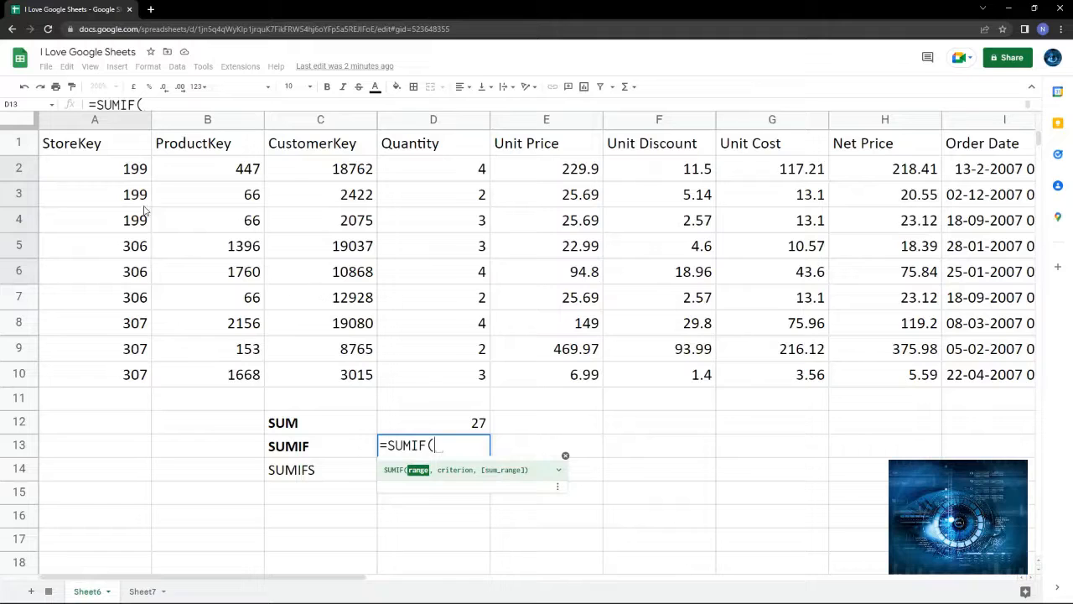
drag(133, 172, 135, 377)
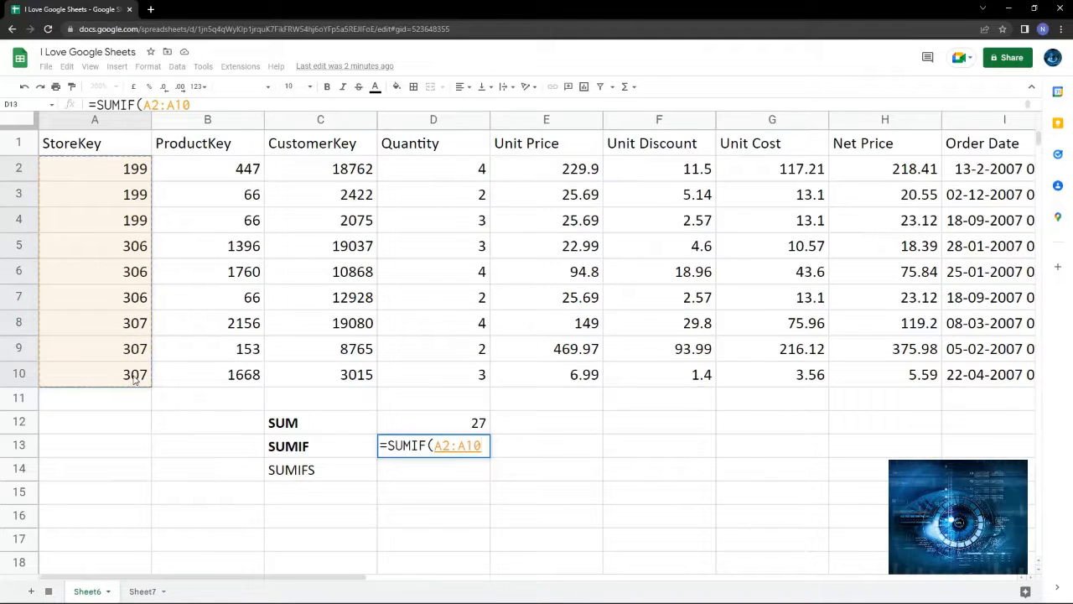
text(,)
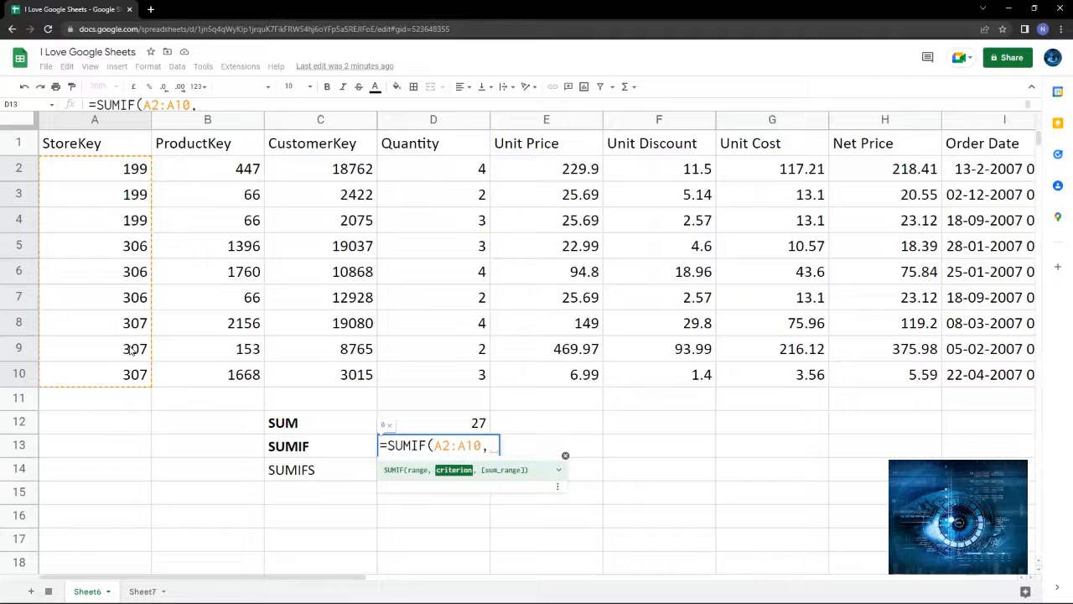
text(307)
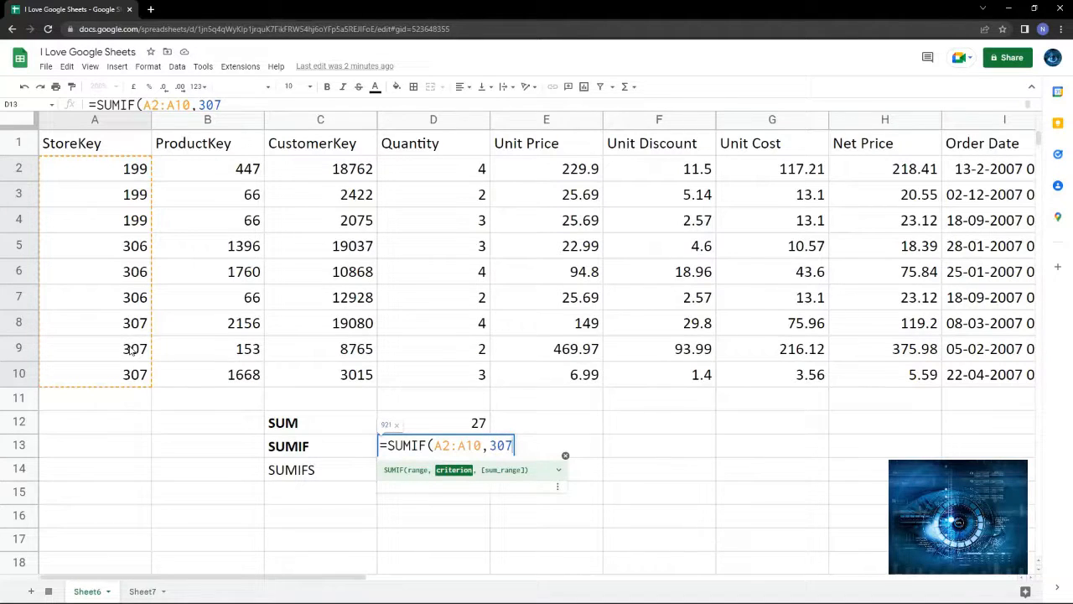
text(,)
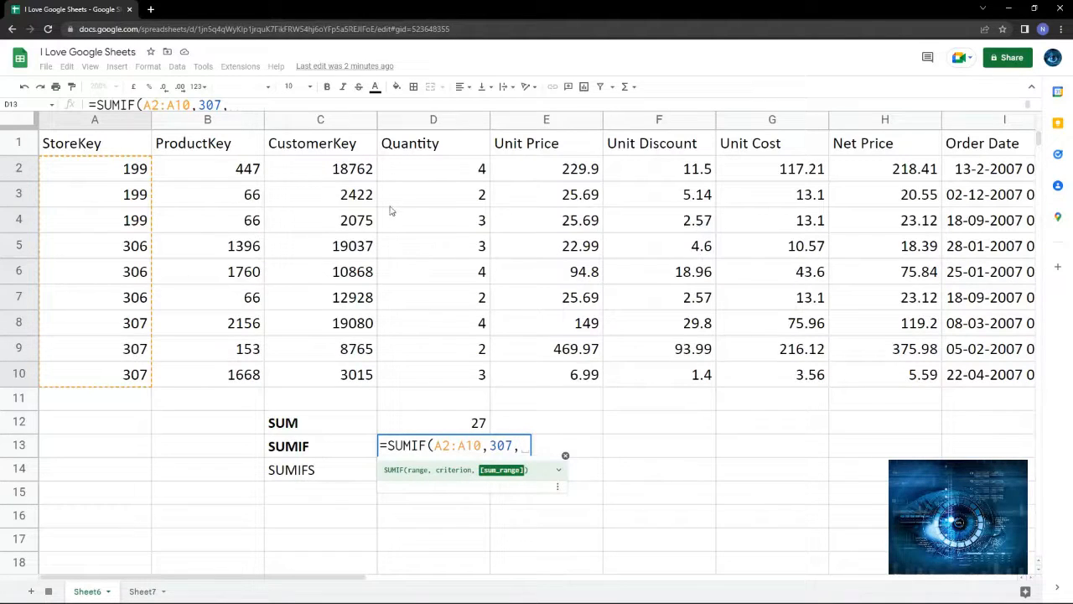
drag(437, 169, 444, 372)
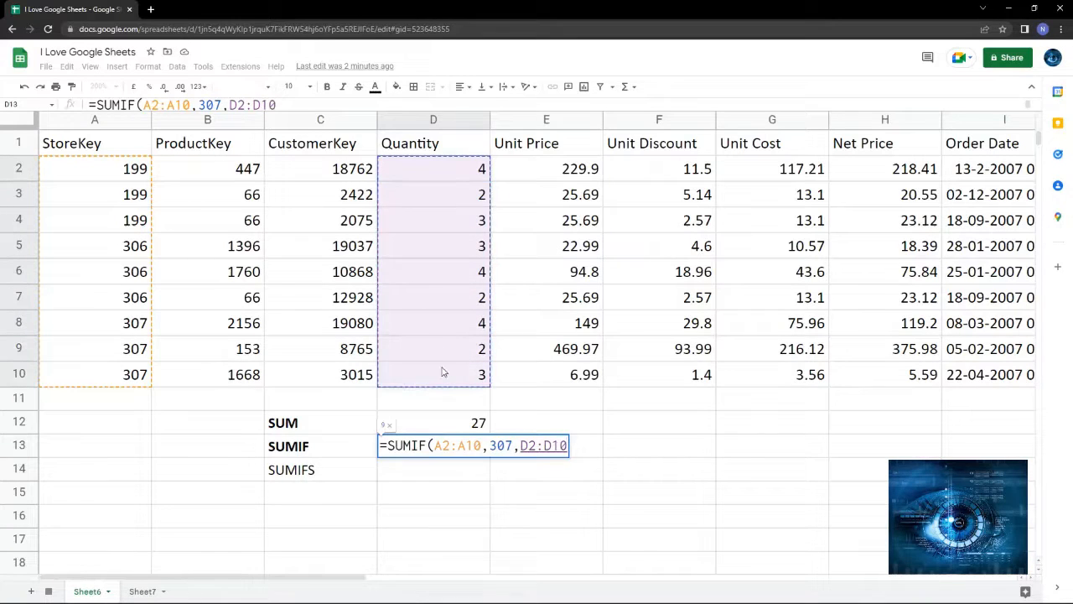
text())
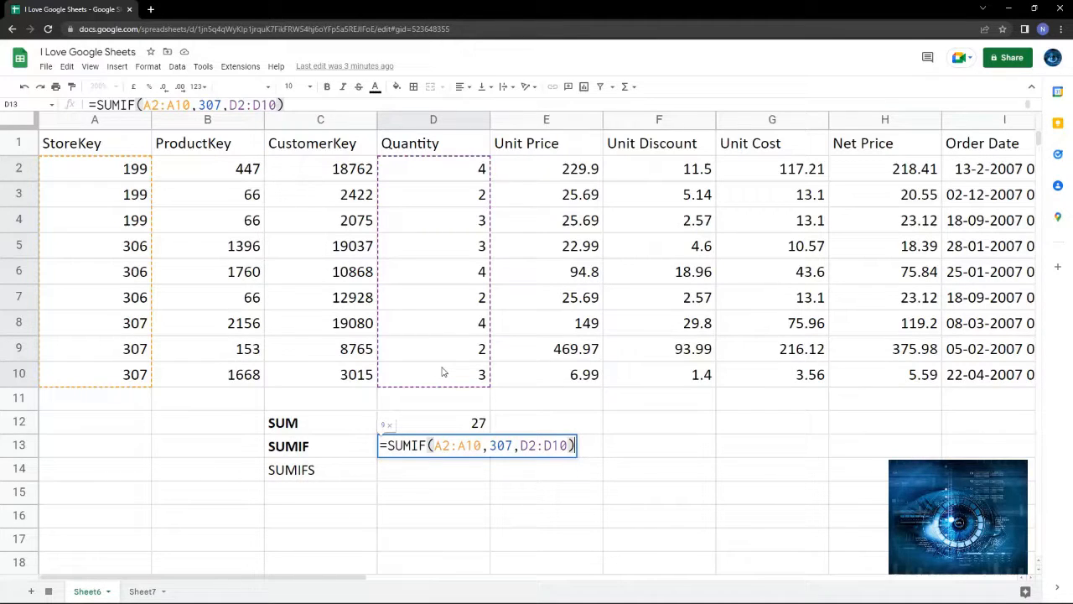
key(Return)
key(Up)
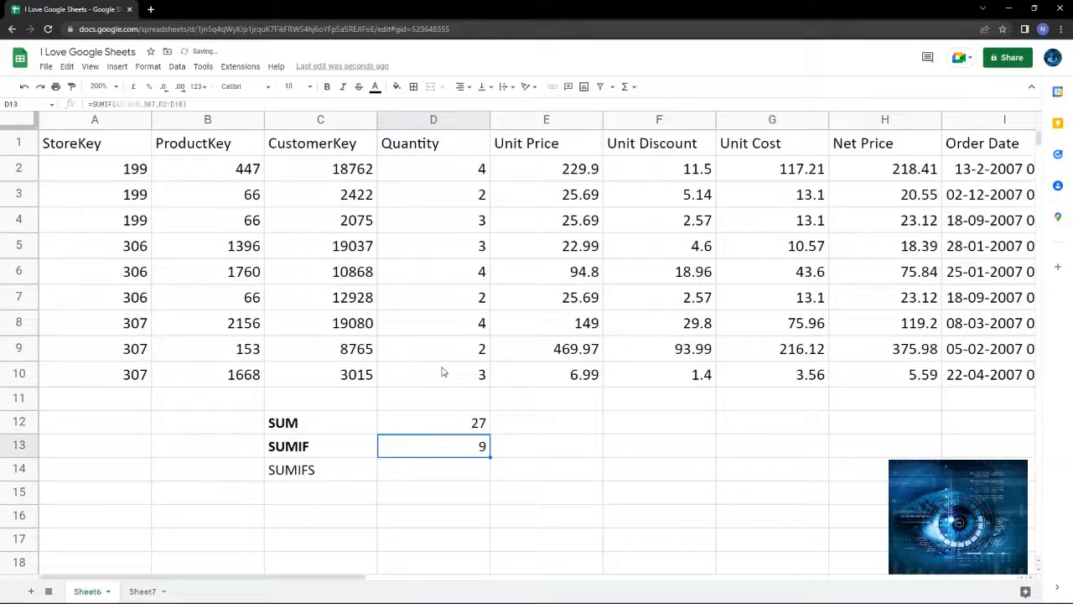
- Check the SUMIF result in D13 against the StoreKey 307 rows and their quantities in D8:D10
drag(125, 324, 175, 377)
drag(467, 327, 467, 381)
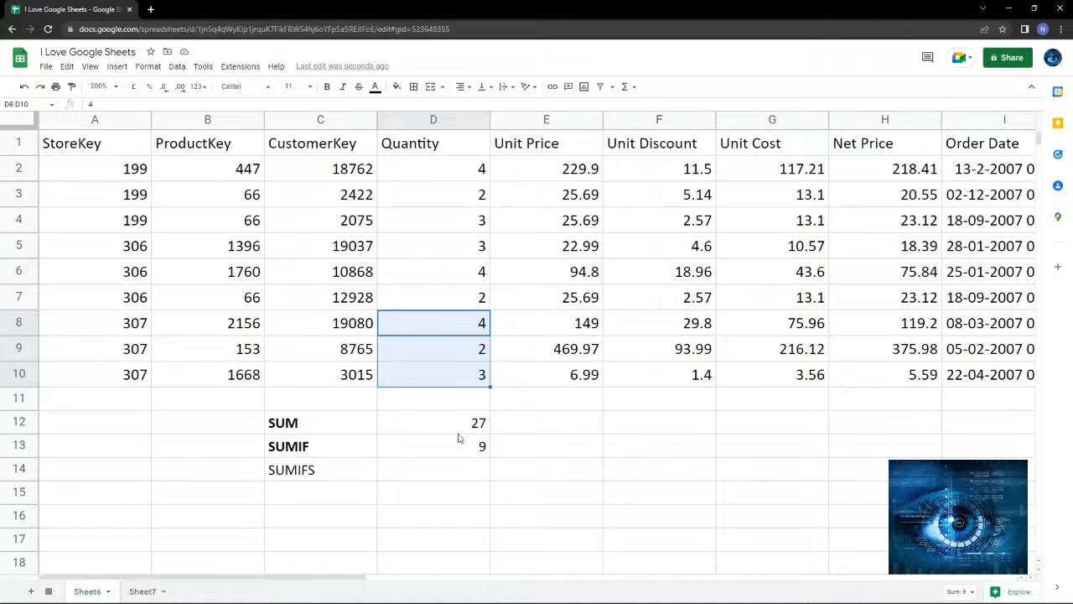
click(480, 450)
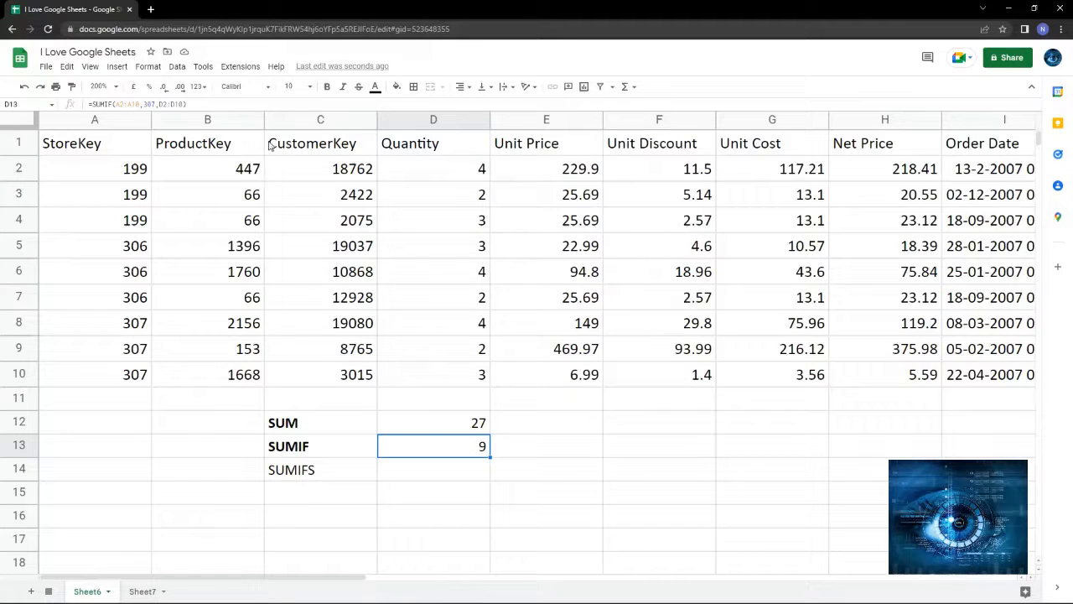
- Replace the fixed criterion 307 in the D13 SUMIF formula with a reference to cell A12
click(213, 105)
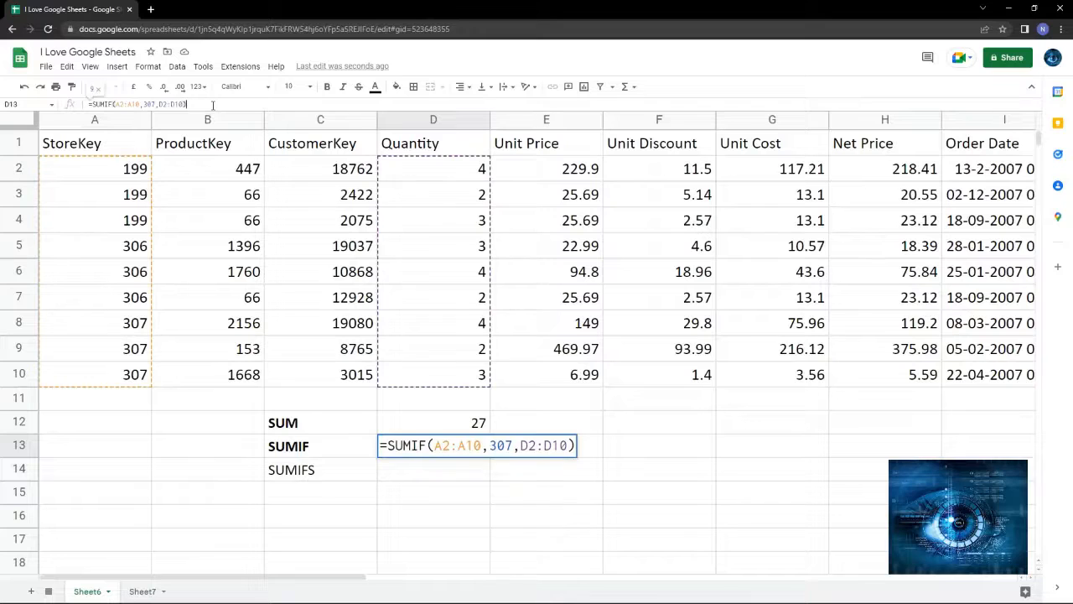
click(501, 446)
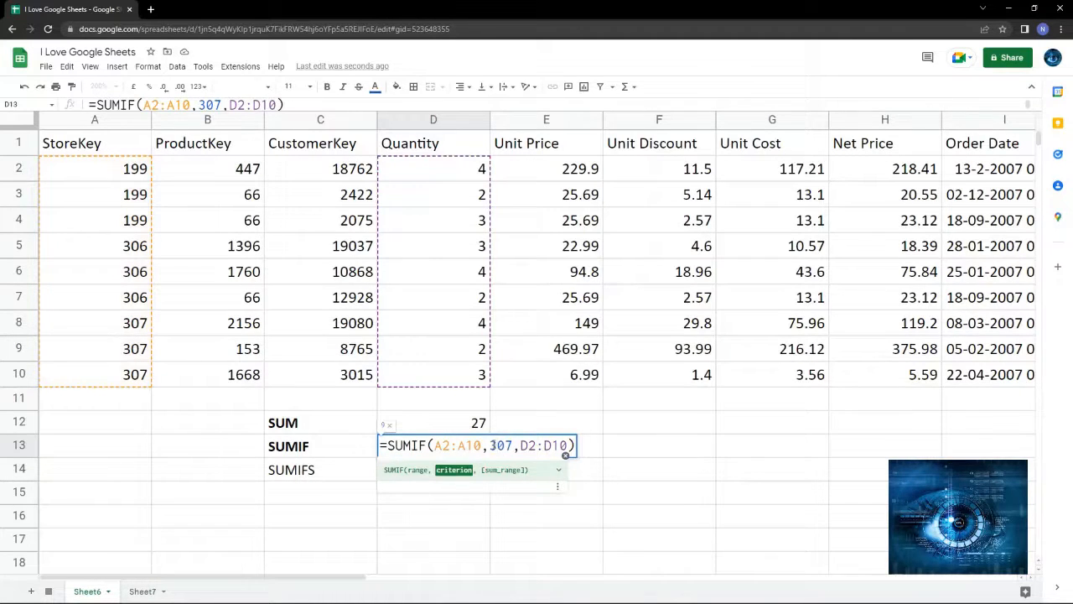
drag(490, 445, 515, 445)
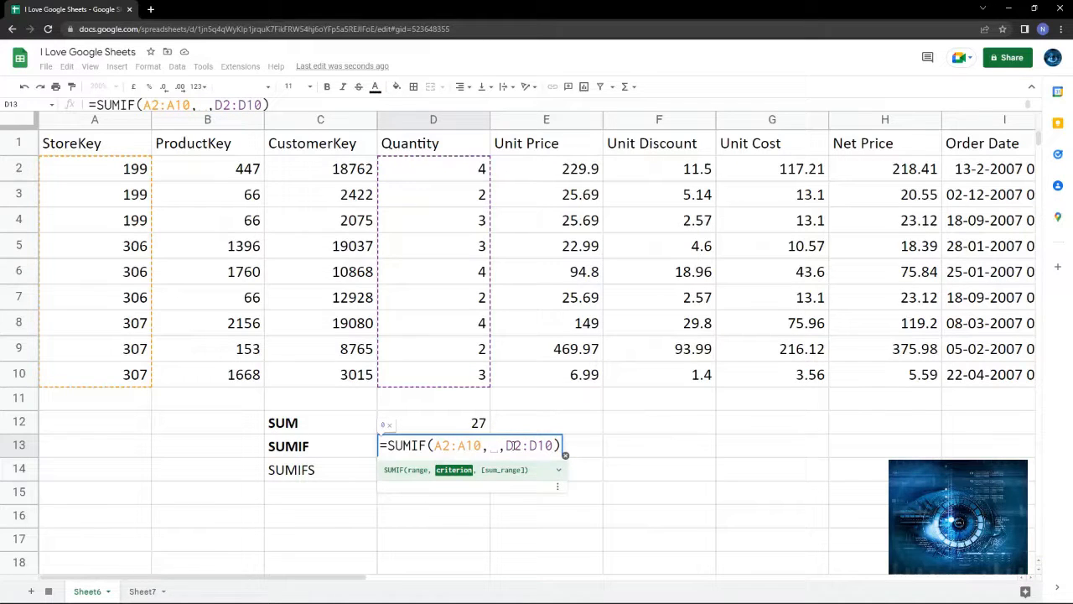
click(99, 431)
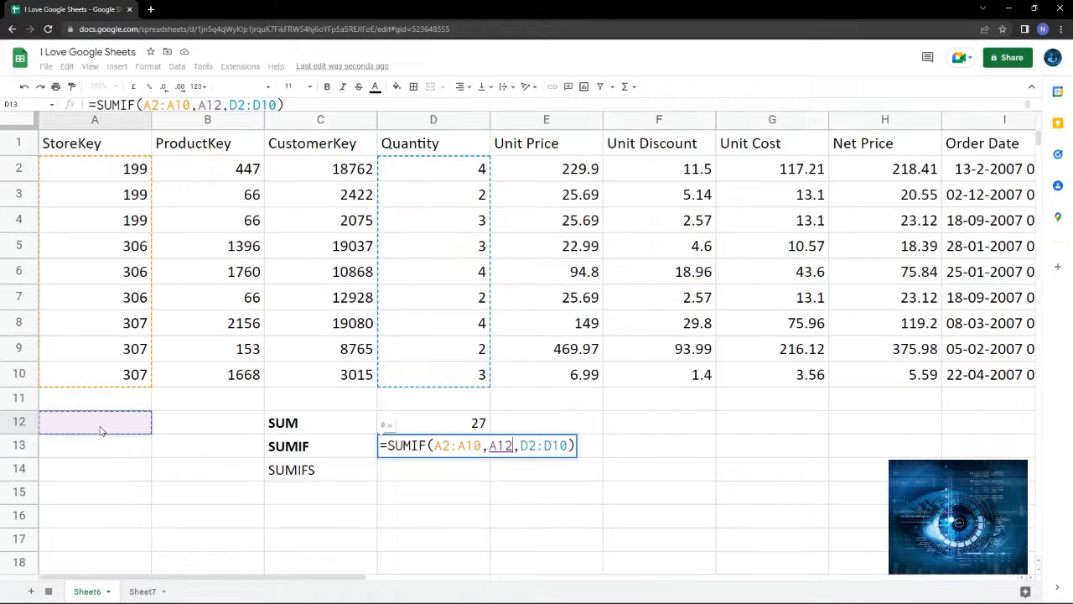
key(Return)
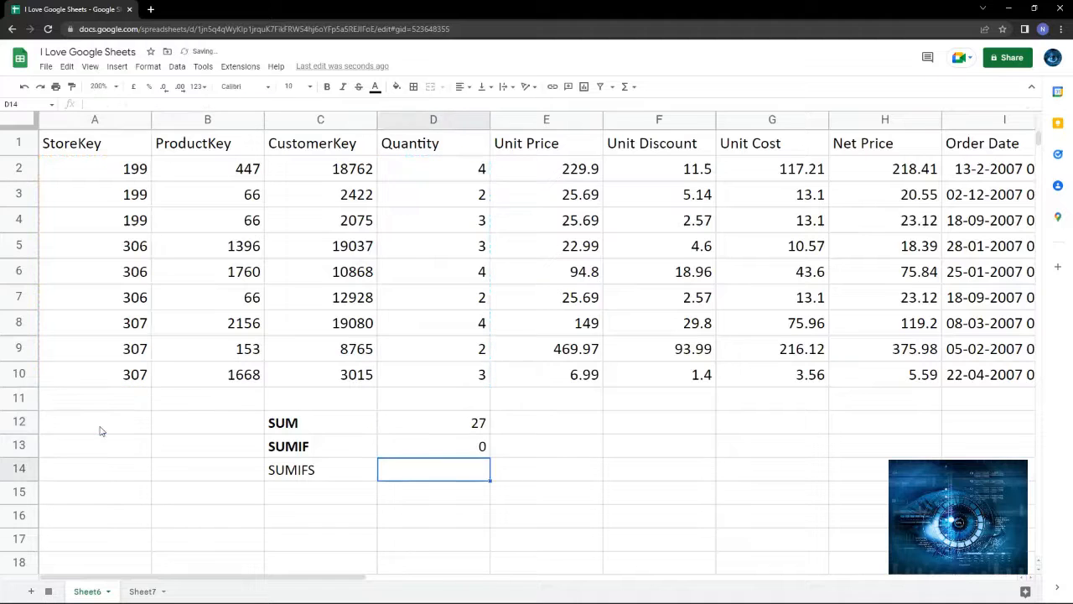
- Fill the empty criterion cell A12 with yellow
key(Up)
key(Up)
key(Left)
key(Left)
key(Left)
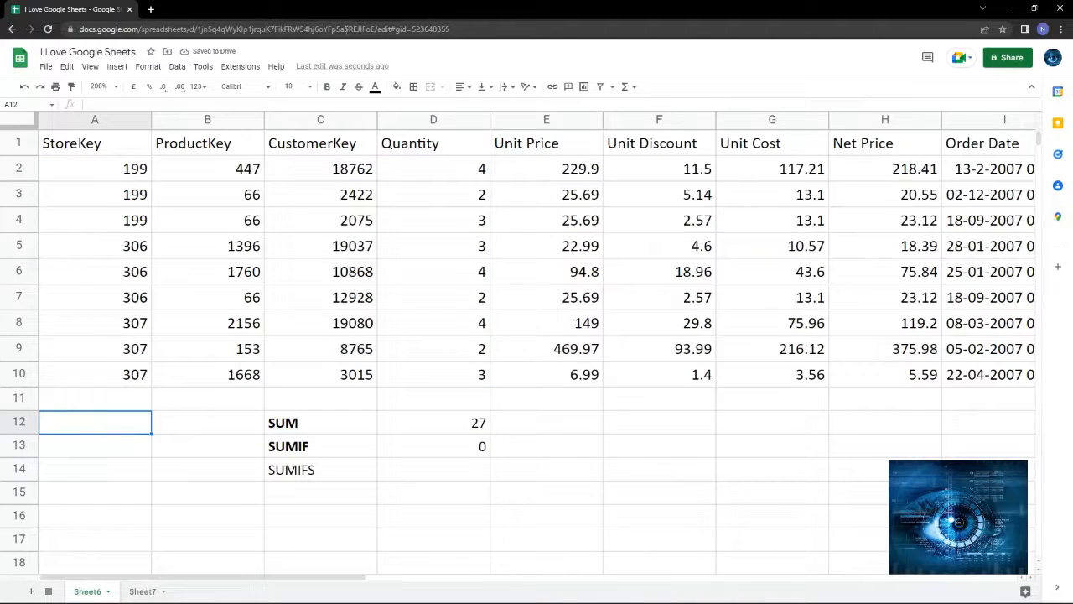
click(397, 86)
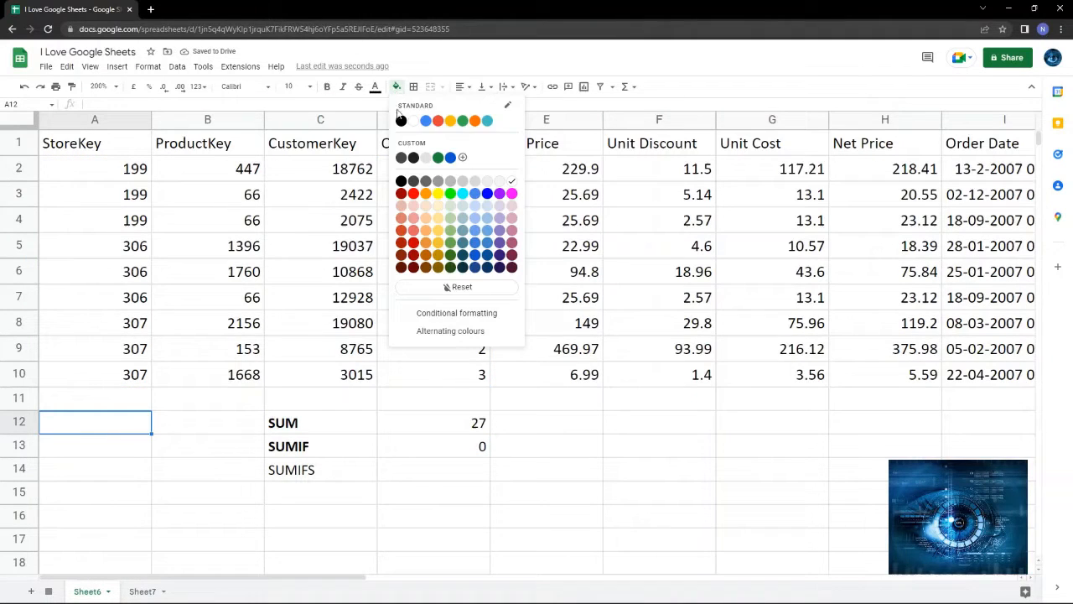
click(440, 194)
- Enter 307 as the store criterion in the yellow cell A12 and select the SUMIF result in D13
key(Up)
key(Up)
key(Up)
key(Up)
key(Up)
key(Up)
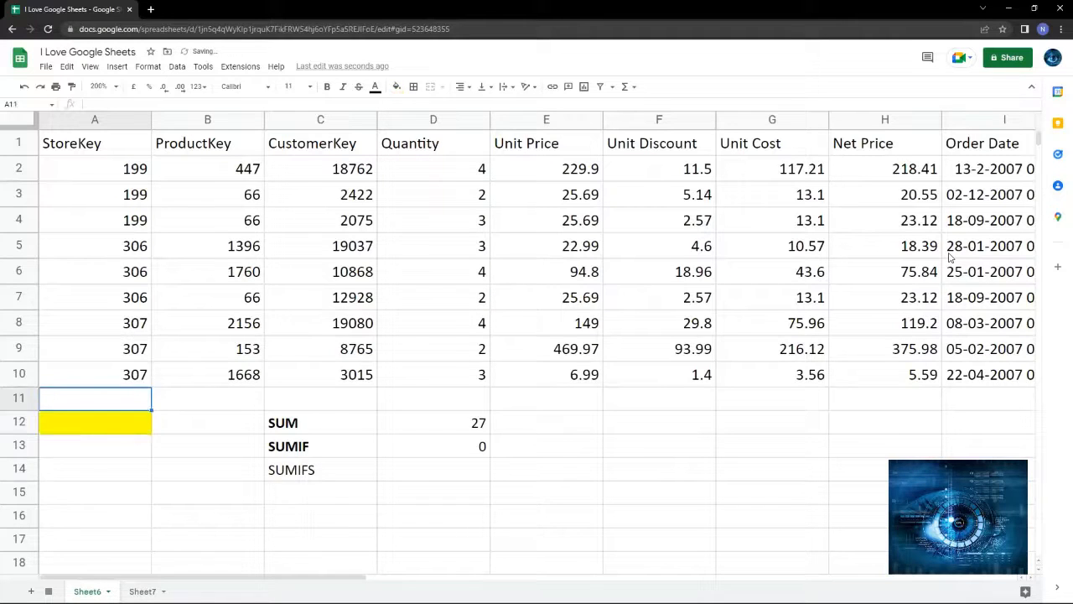
key(Down)
key(Down)
key(Down)
key(Down)
key(Down)
key(Down)
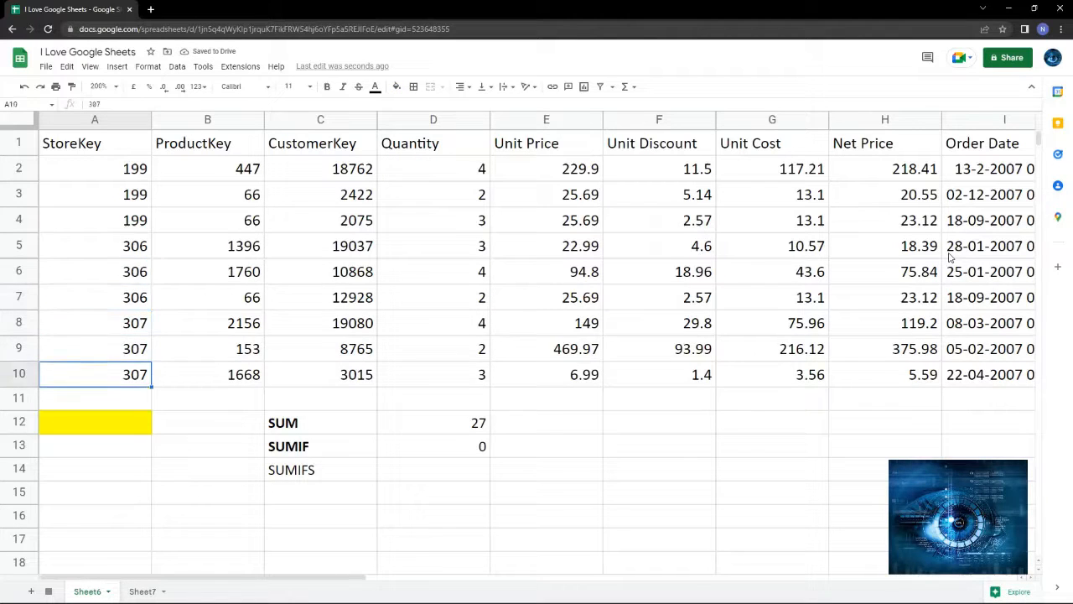
text(307)
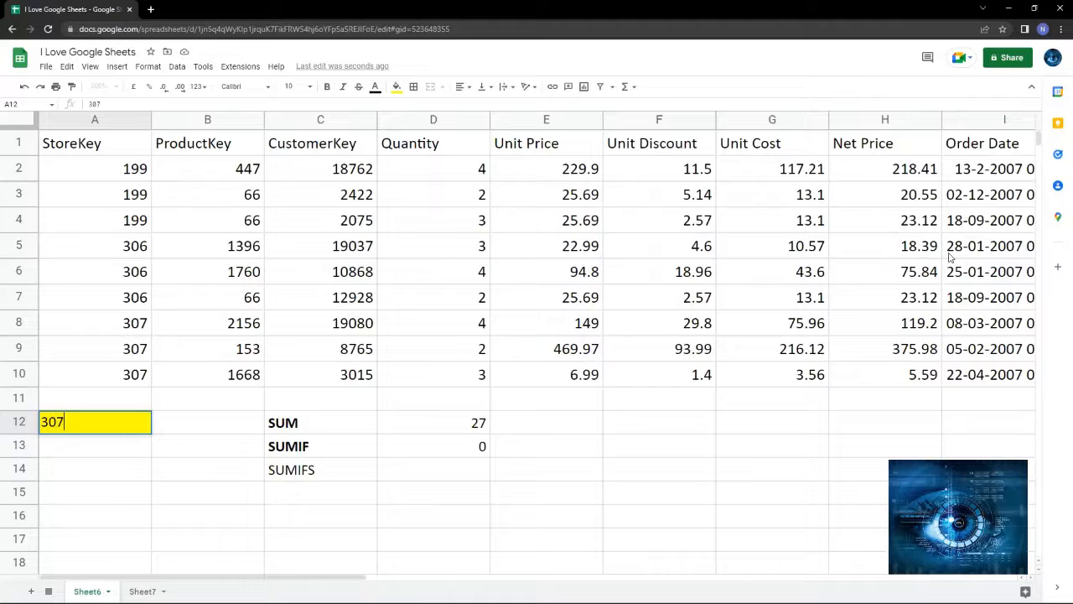
key(Return)
key(Right)
key(Right)
key(Right)
key(Right)
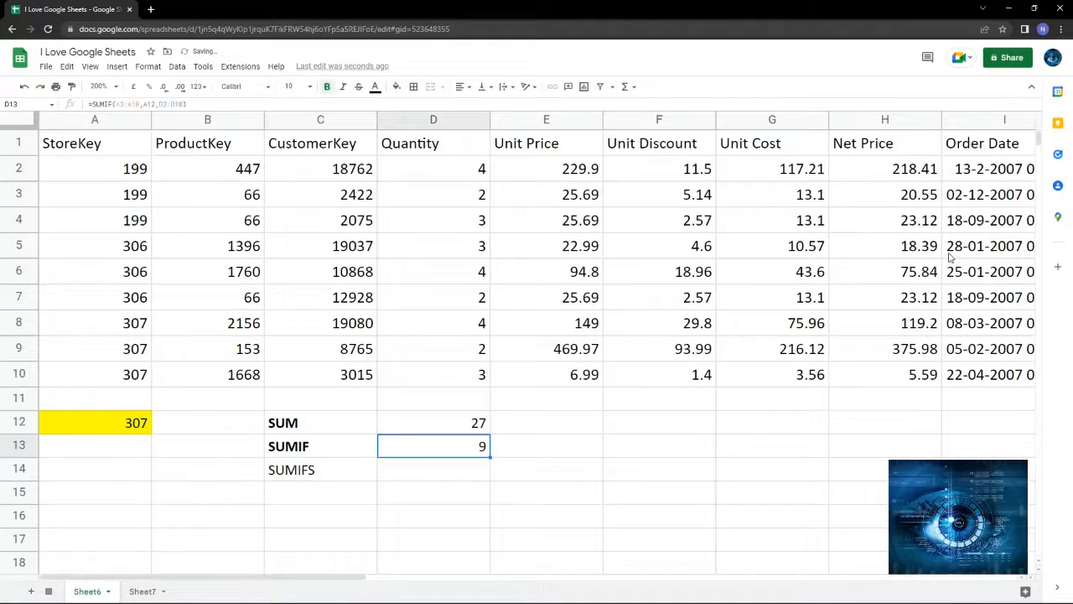
- Set the store criterion in A12 to 199 and check it against that store's quantities in D2:D4
key(Left)
key(Left)
key(Left)
key(Up)
key(Left)
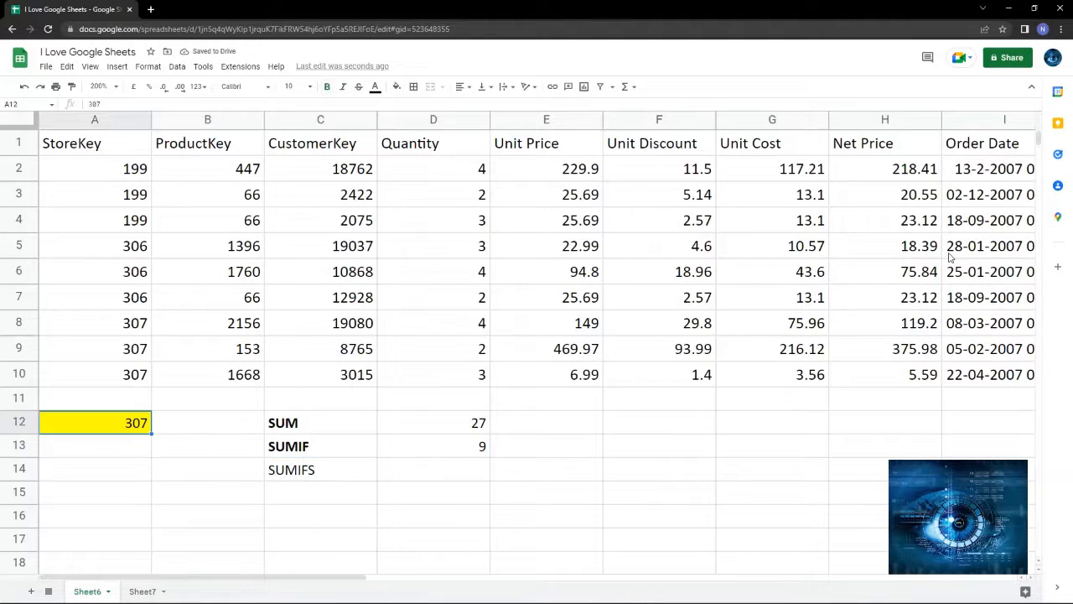
text(199)
key(Return)
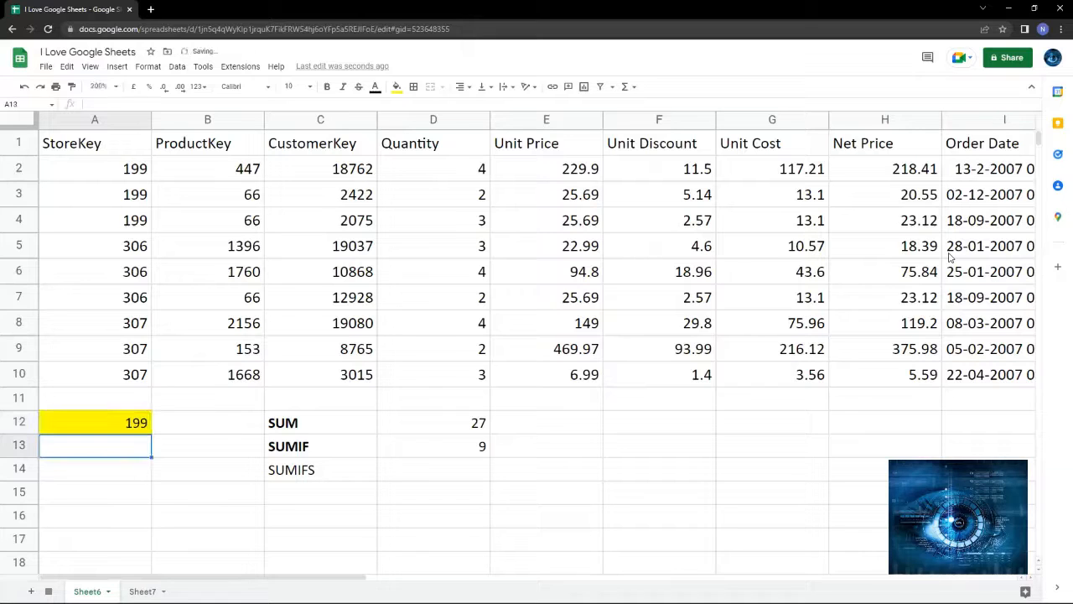
key(Up)
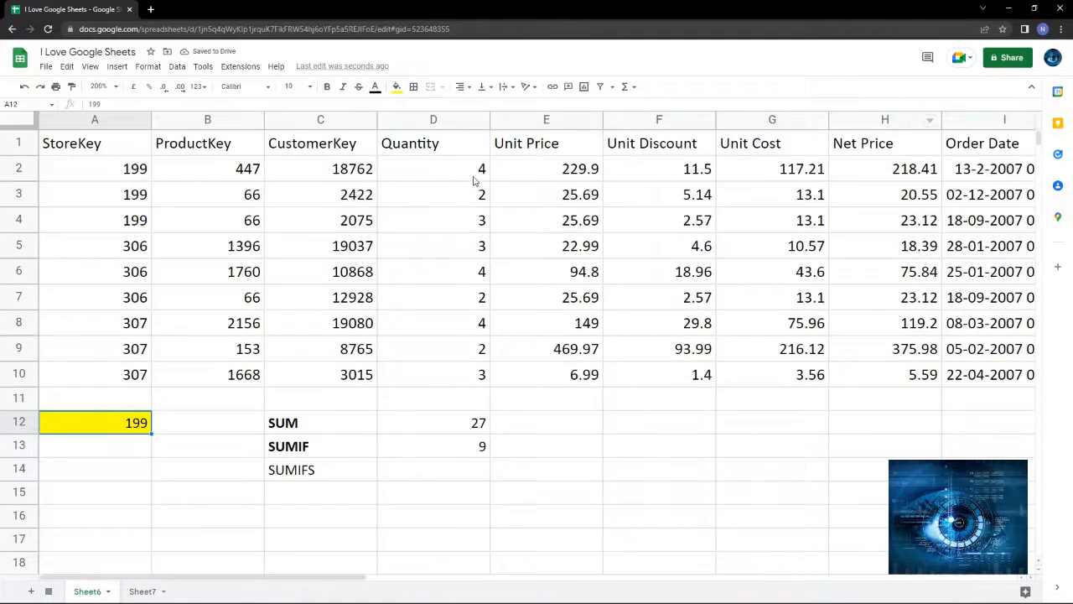
drag(473, 180, 480, 225)
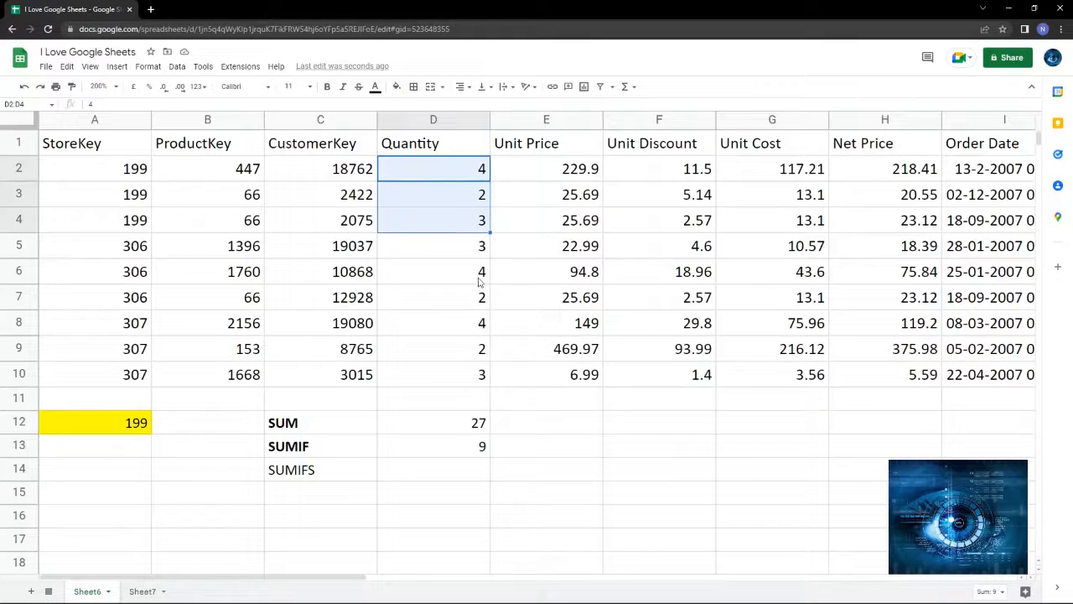
- Set the Quantity in D2 to 10 and the Quantity in D6 to 15
click(468, 173)
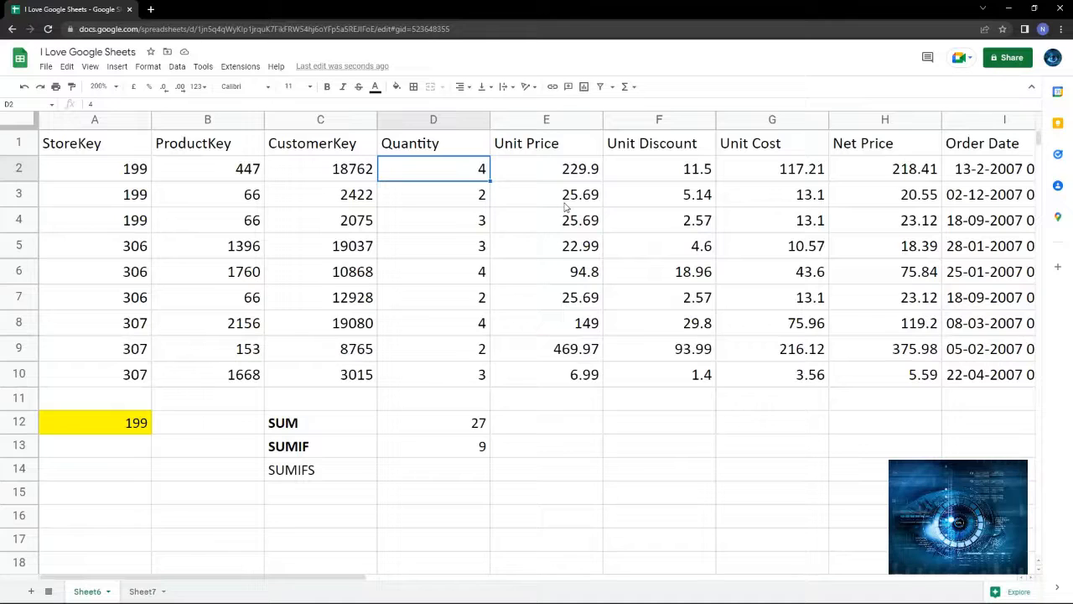
text(10)
key(Return)
key(Down)
key(Down)
key(Down)
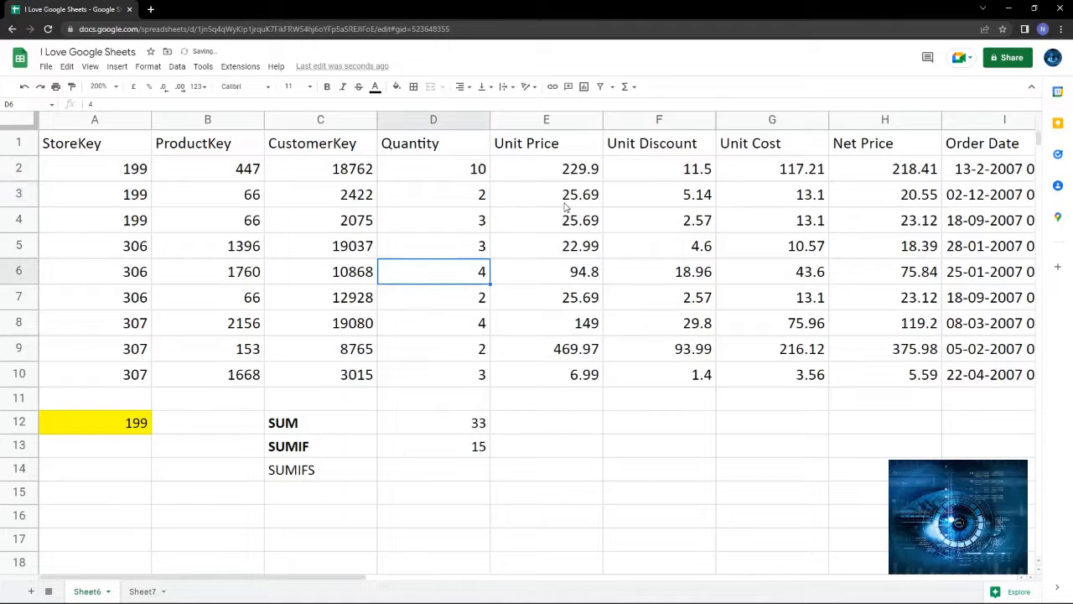
text(15)
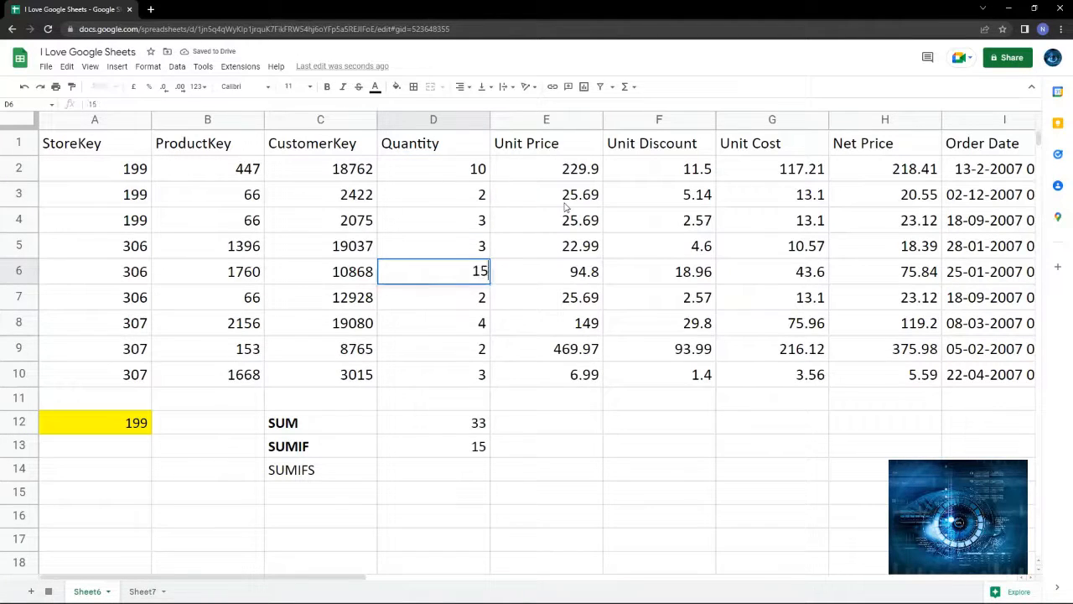
key(Return)
- Set the store criterion in A12 to 306
key(Left)
key(Left)
key(Left)
key(Down)
key(Down)
key(Down)
key(Down)
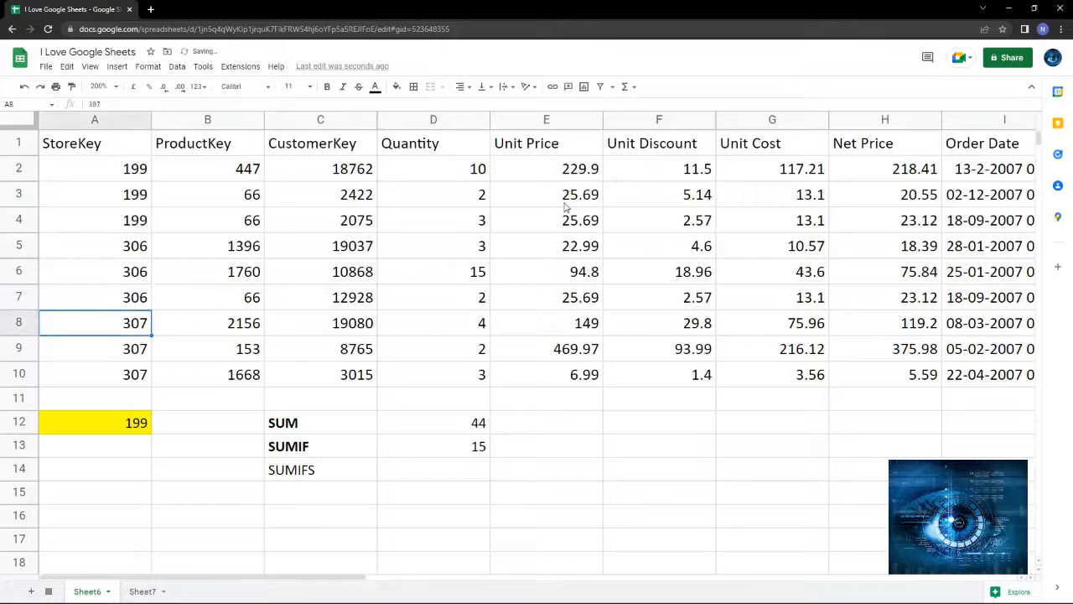
key(Down)
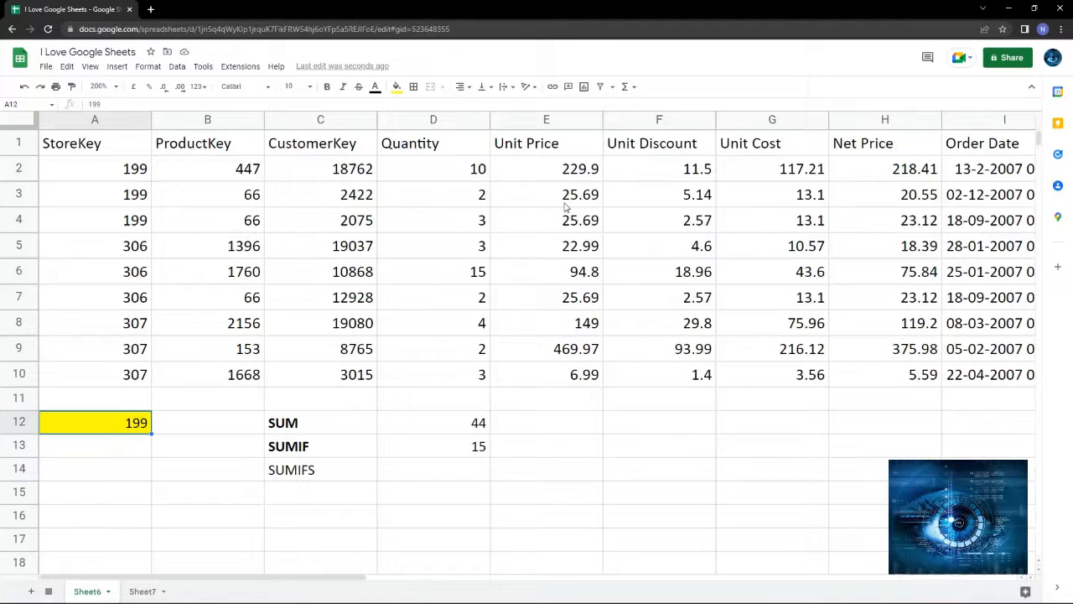
text(306)
key(Return)
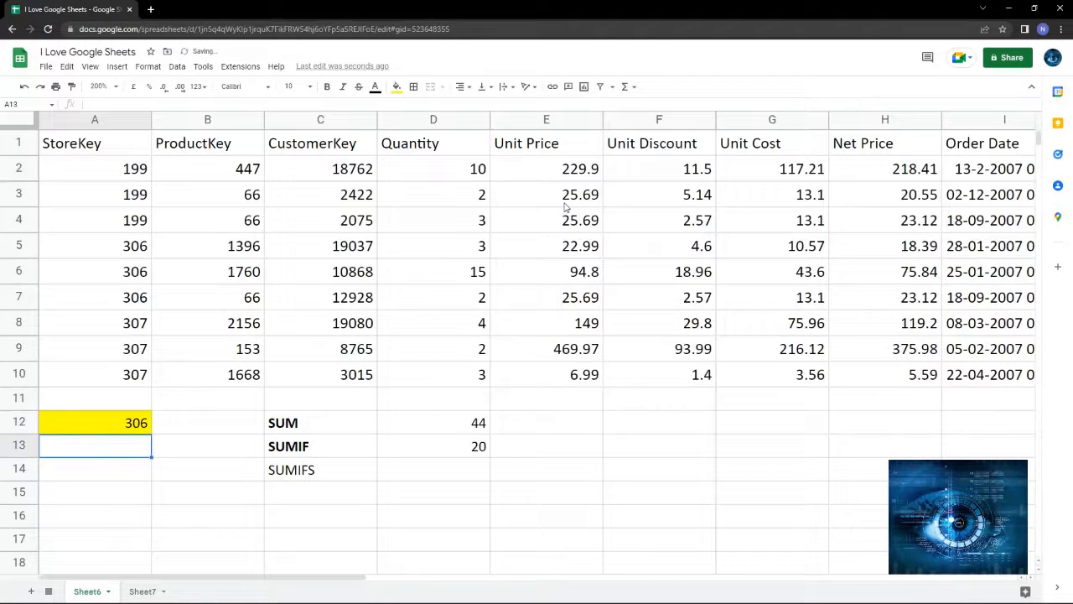
- Compare the sum of the StoreKey 306 quantities in D5:D7 with the SUMIF result in D13
drag(139, 250, 142, 302)
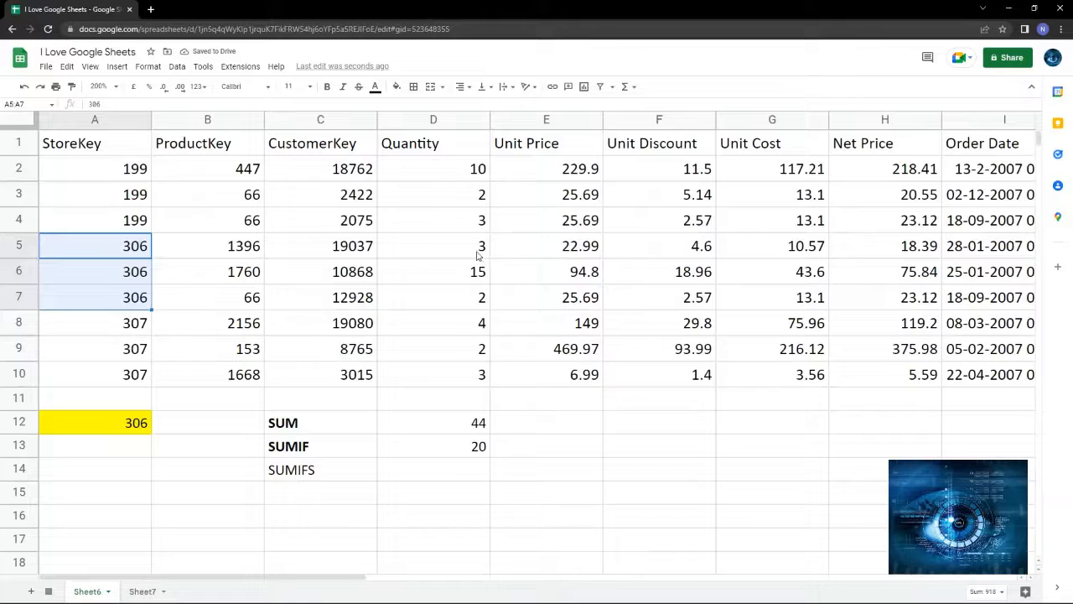
drag(480, 250, 480, 315)
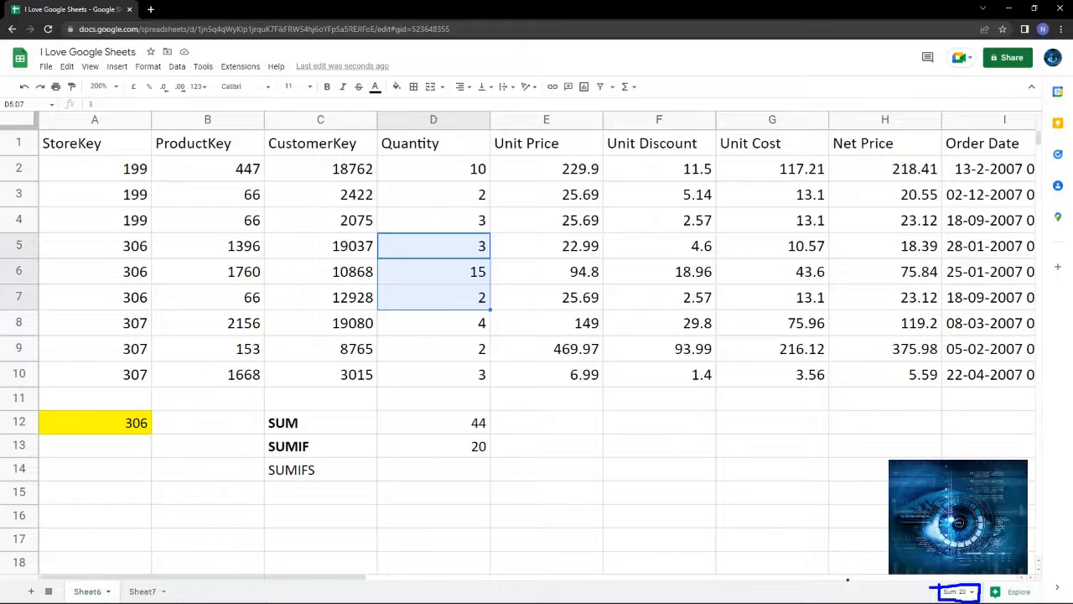
click(459, 447)
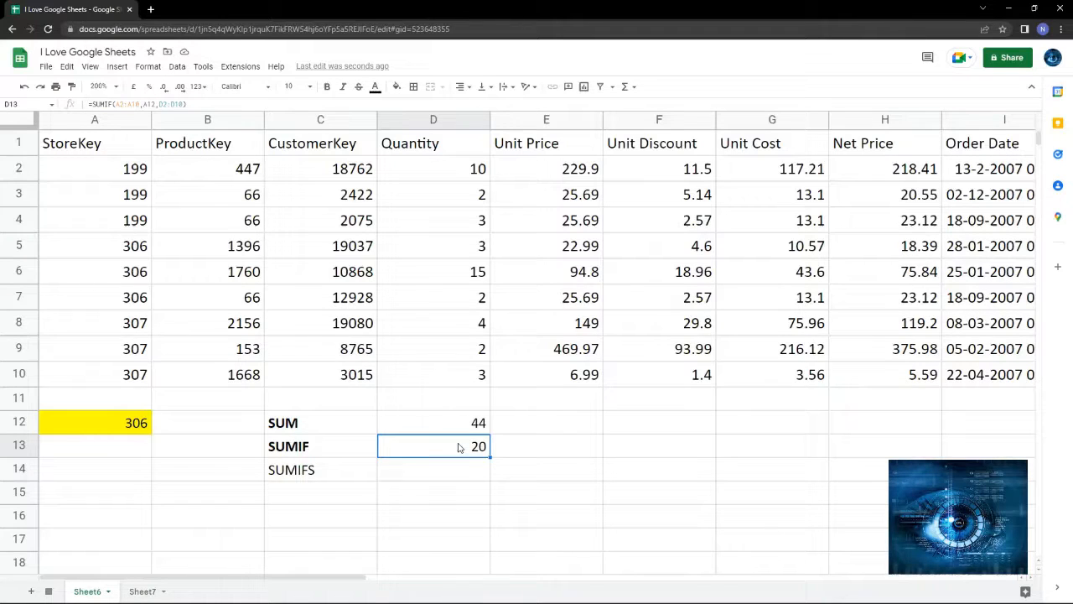
- Make the SUMIFS label in C14 bold
key(ctrl+b)
key(ctrl+b)
key(Left)
key(Down)
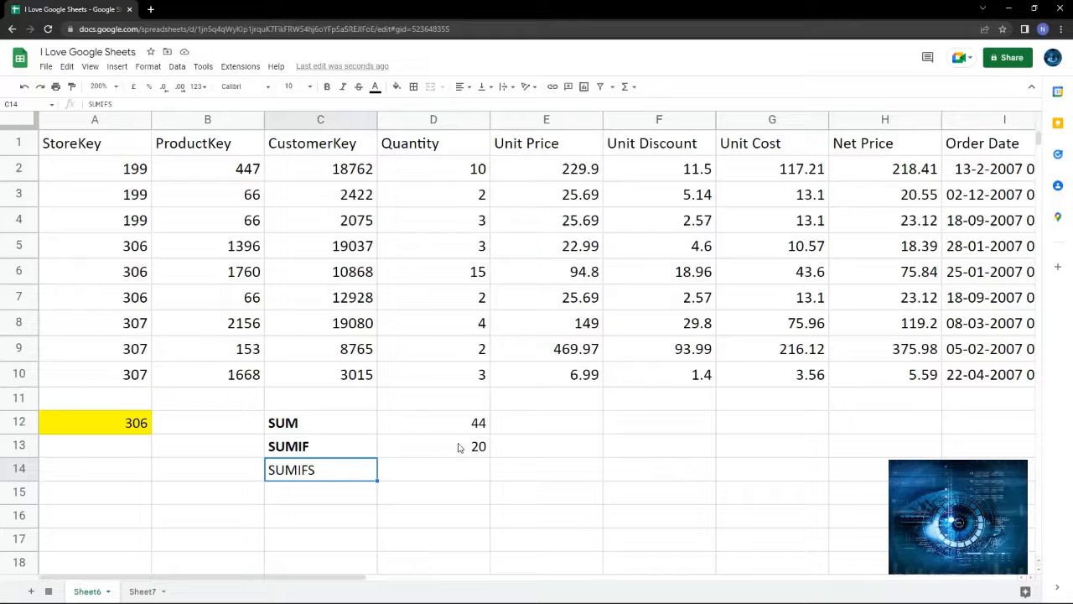
key(ctrl+b)
- Start a SUMIFS formula in D14 with the quantities D2:D10 as the sum range
key(Right)
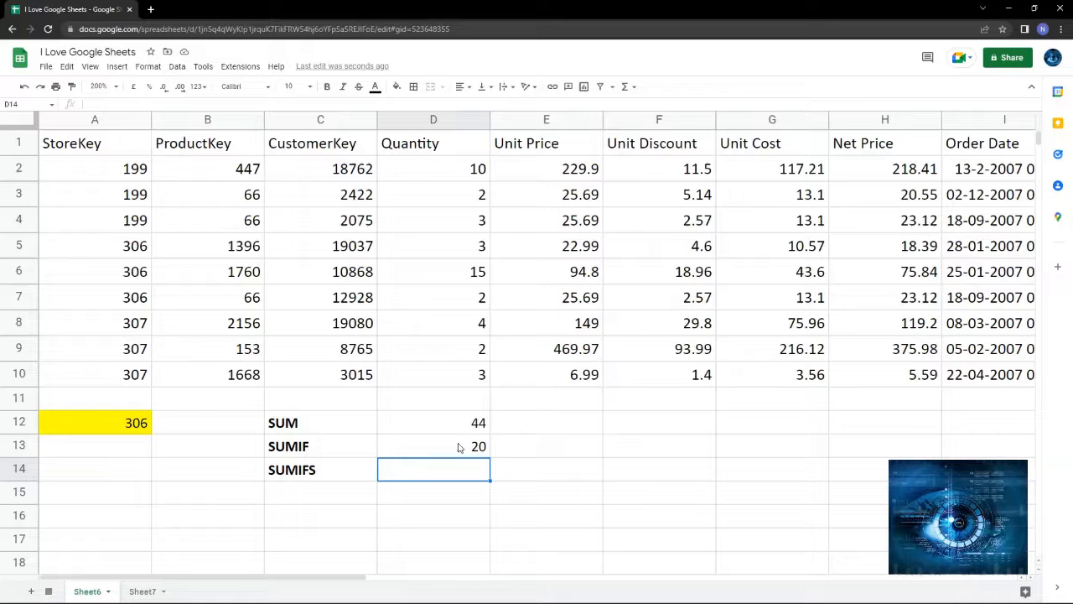
text(=)
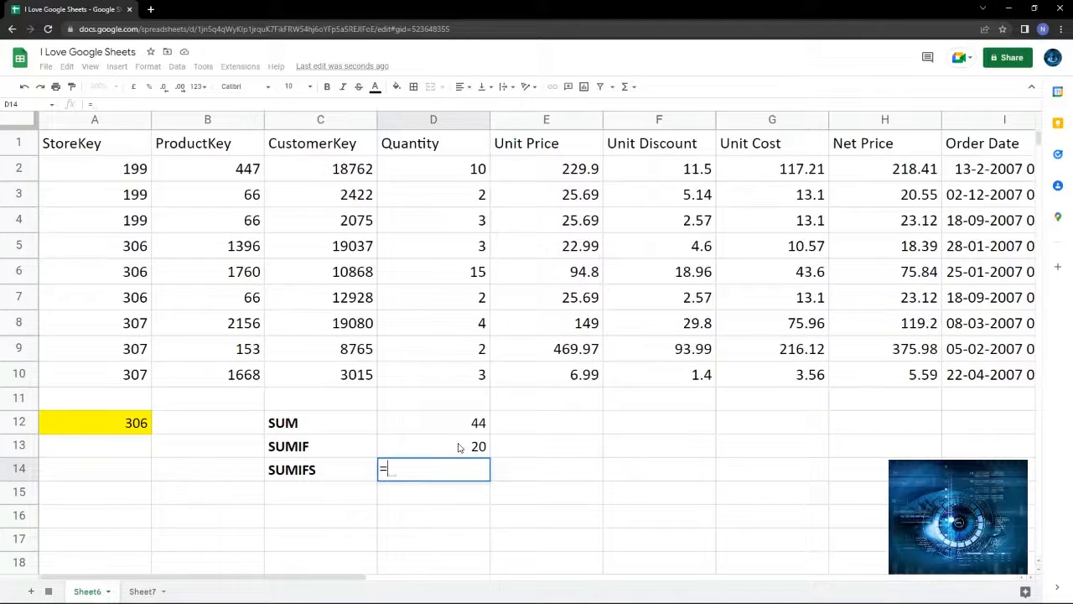
text(SUMIF)
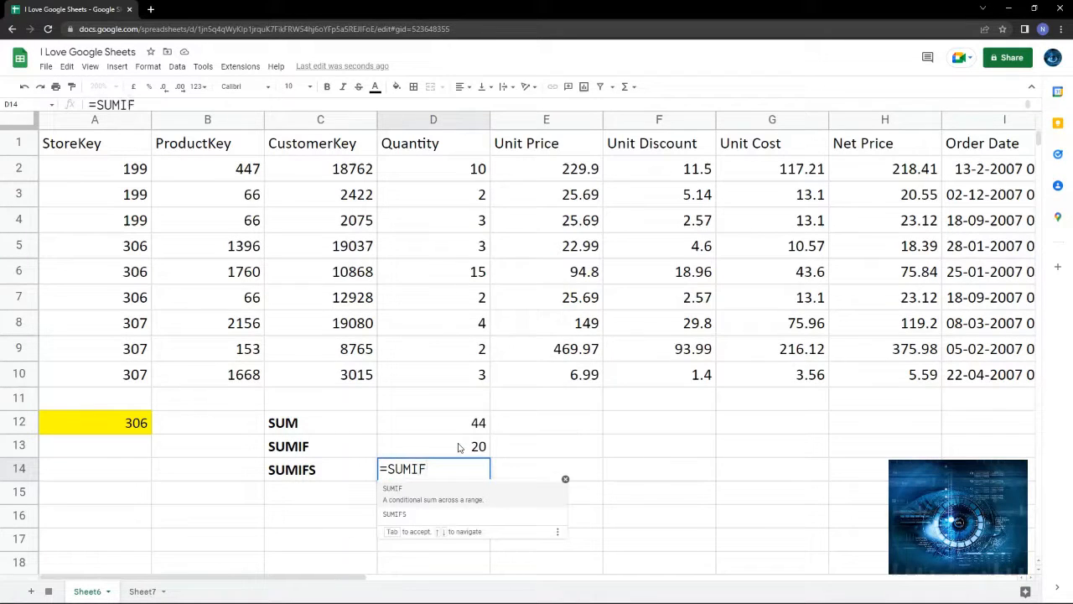
text(S)
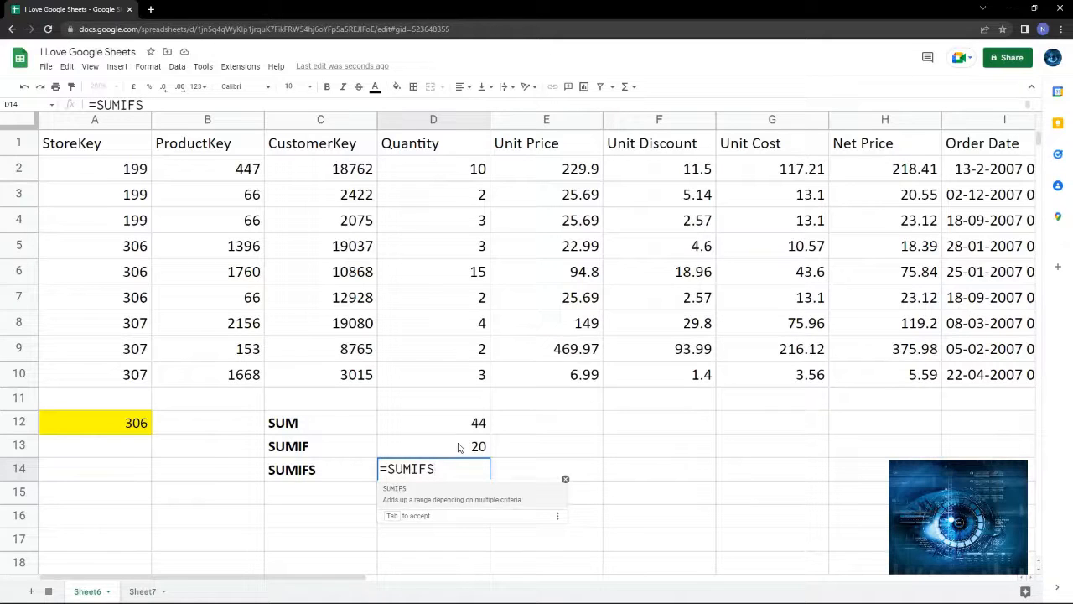
text(()
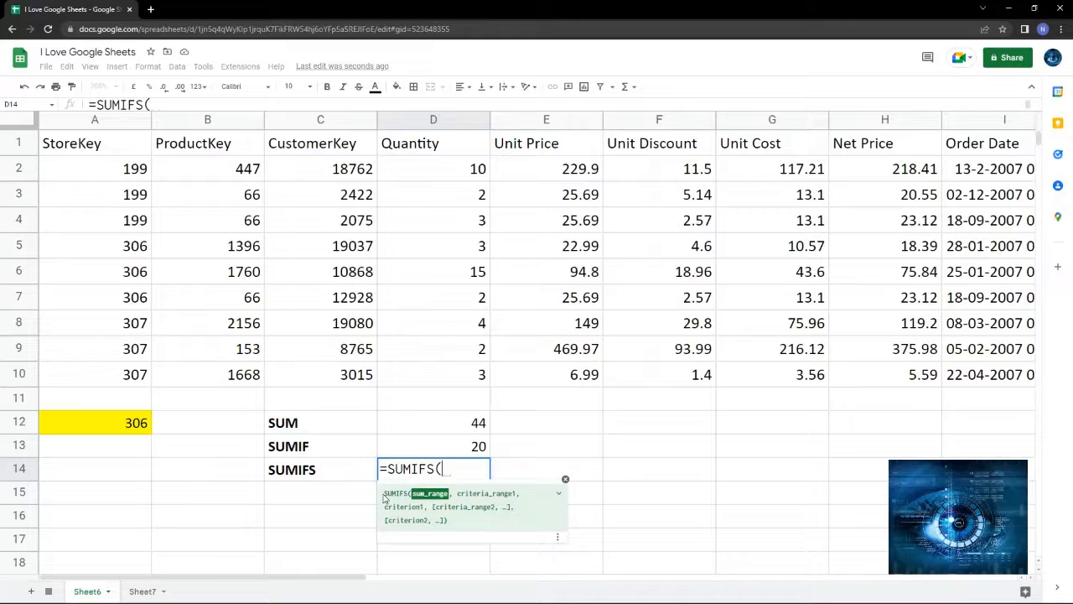
drag(384, 495, 461, 523)
click(461, 523)
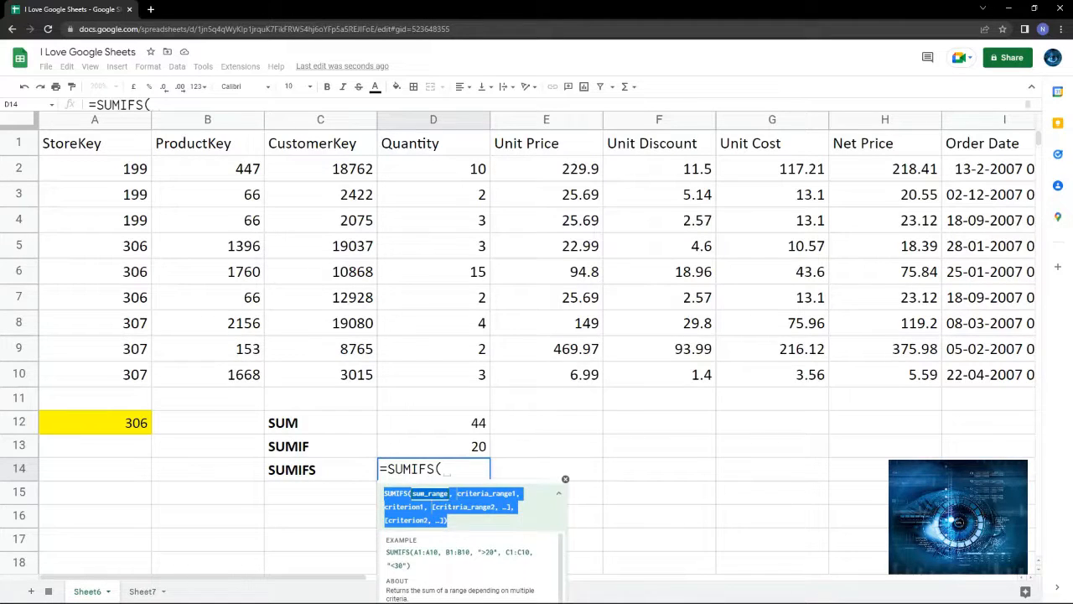
click(412, 496)
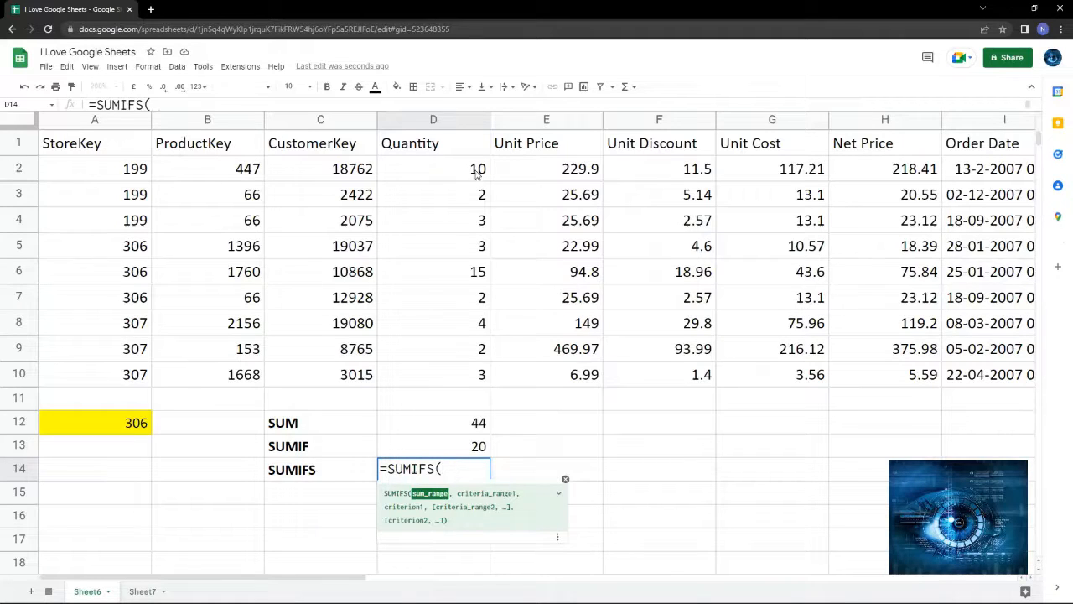
drag(476, 170, 472, 374)
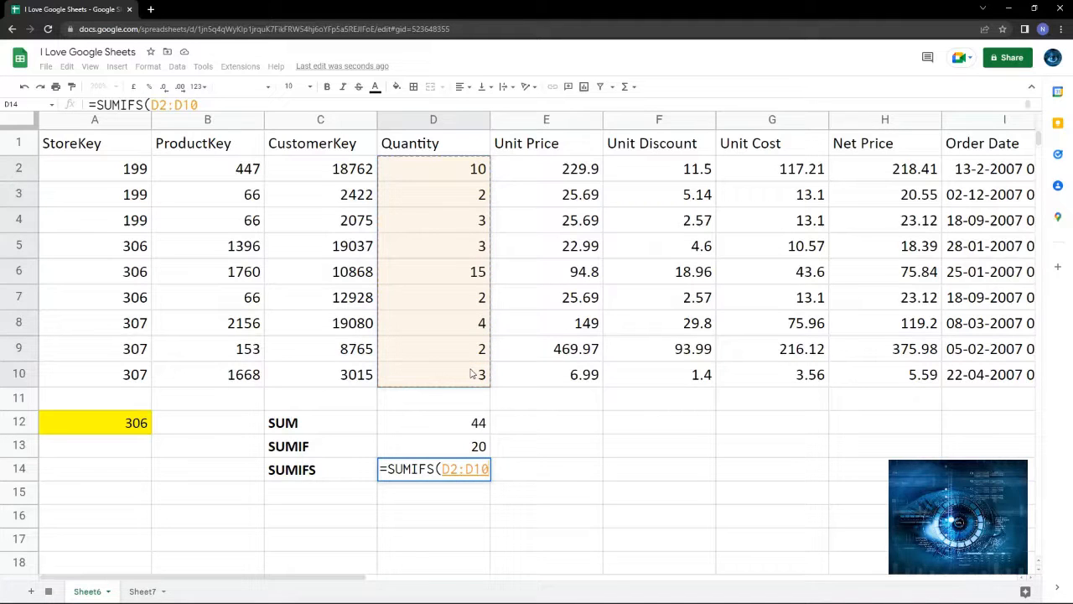
text(,)
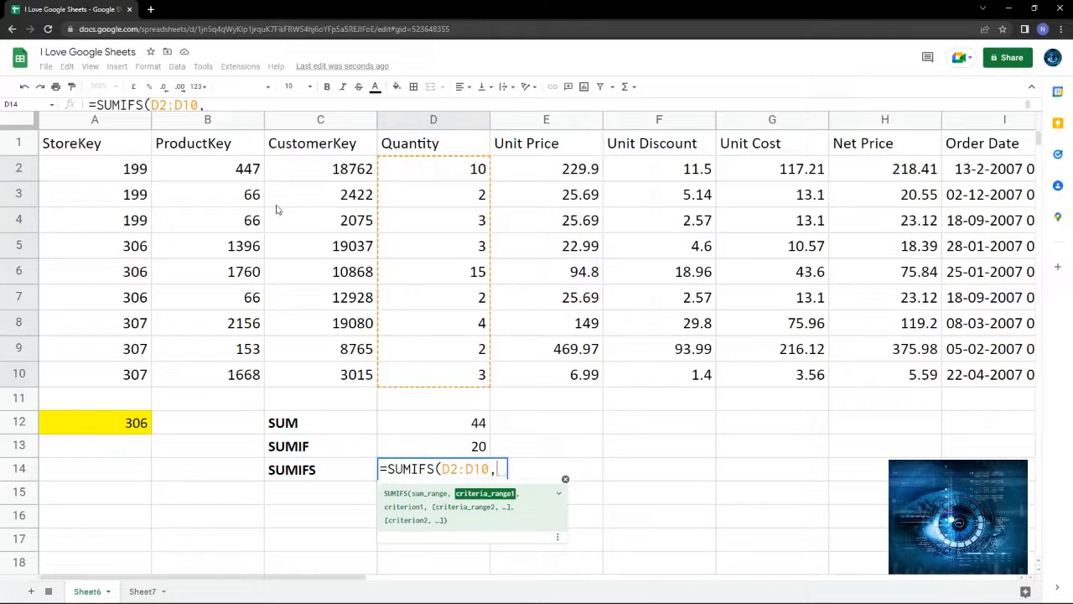
- Add the StoreKey range A2:A10 with criterion 199 as the first condition of the SUMIFS formula
drag(135, 174, 134, 370)
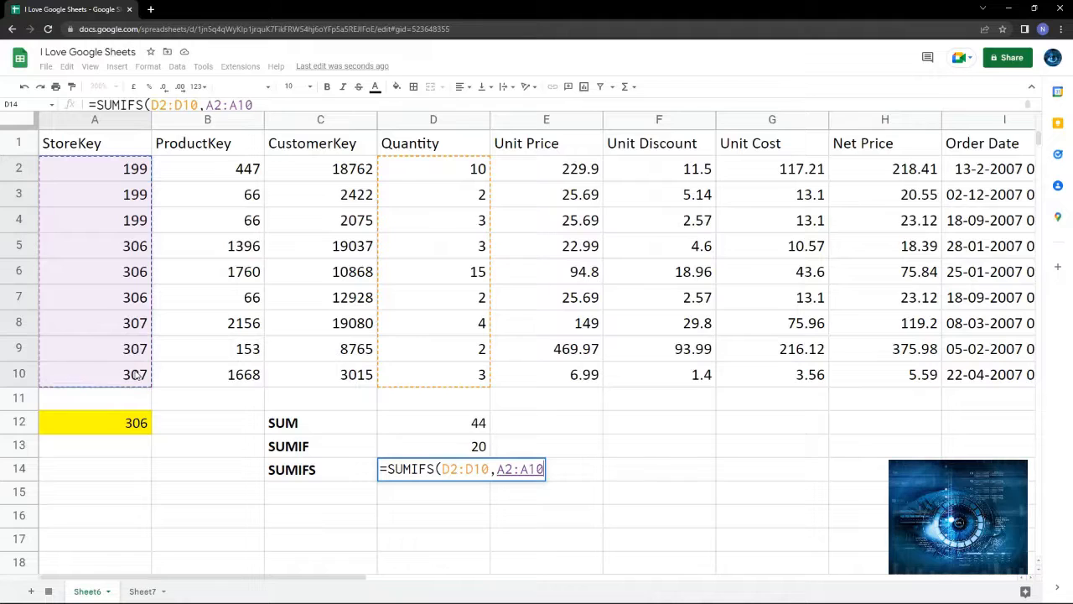
text(,)
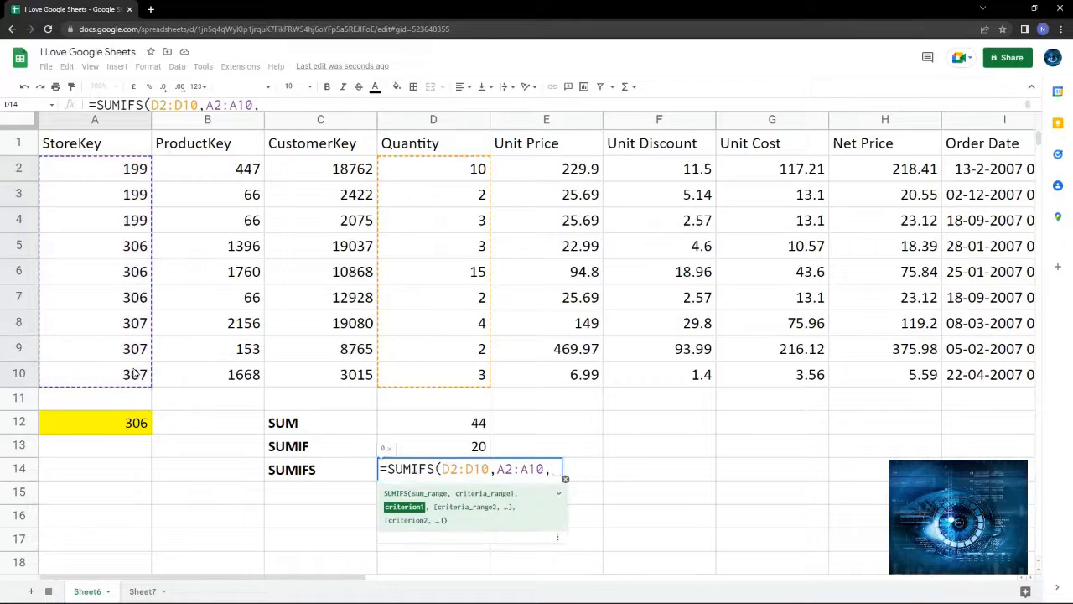
text(199)
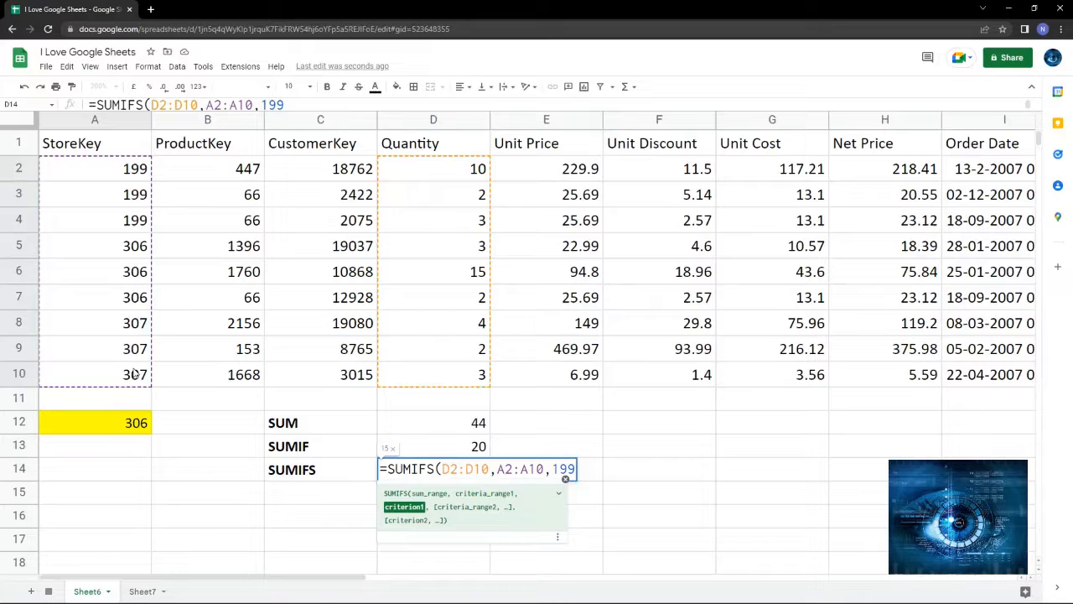
text(,)
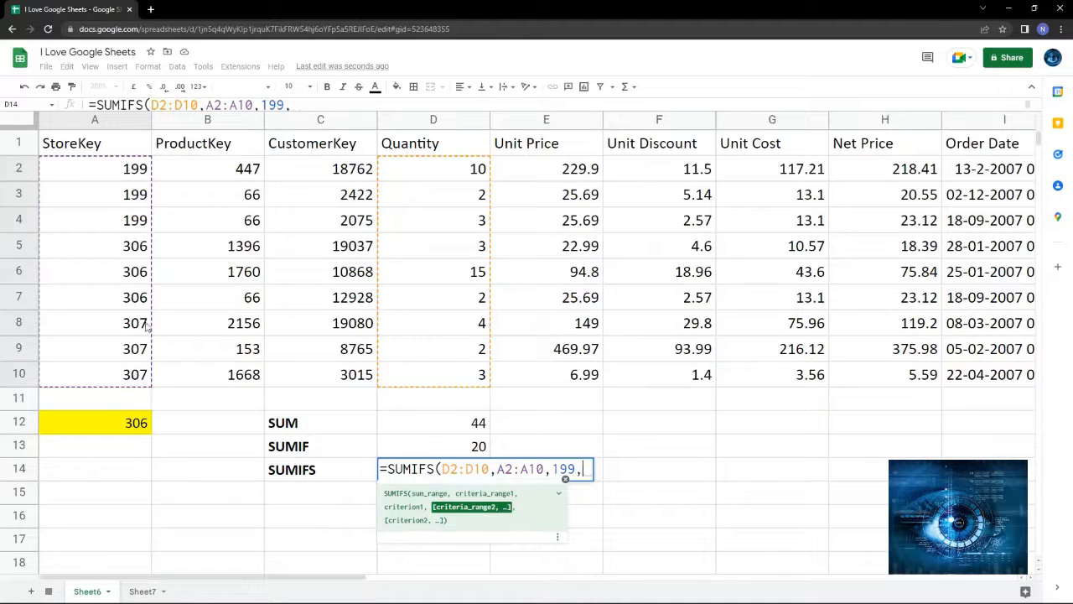
- Add the ProductKey range B2:B10 with criterion 66 as the second condition and complete the SUMIFS formula in D14
drag(231, 172, 236, 375)
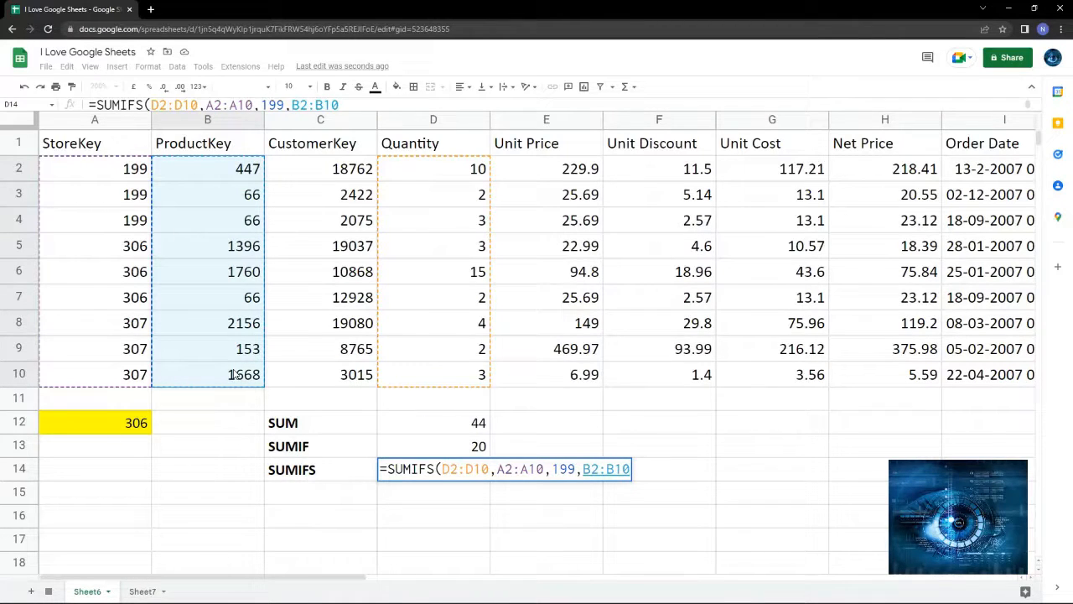
text(,)
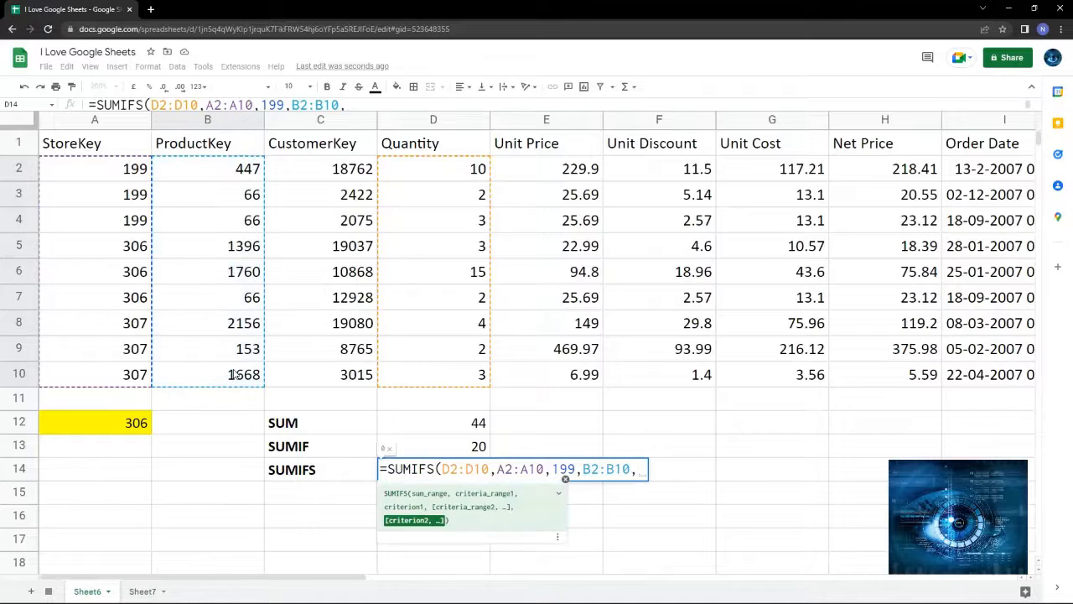
text(66)
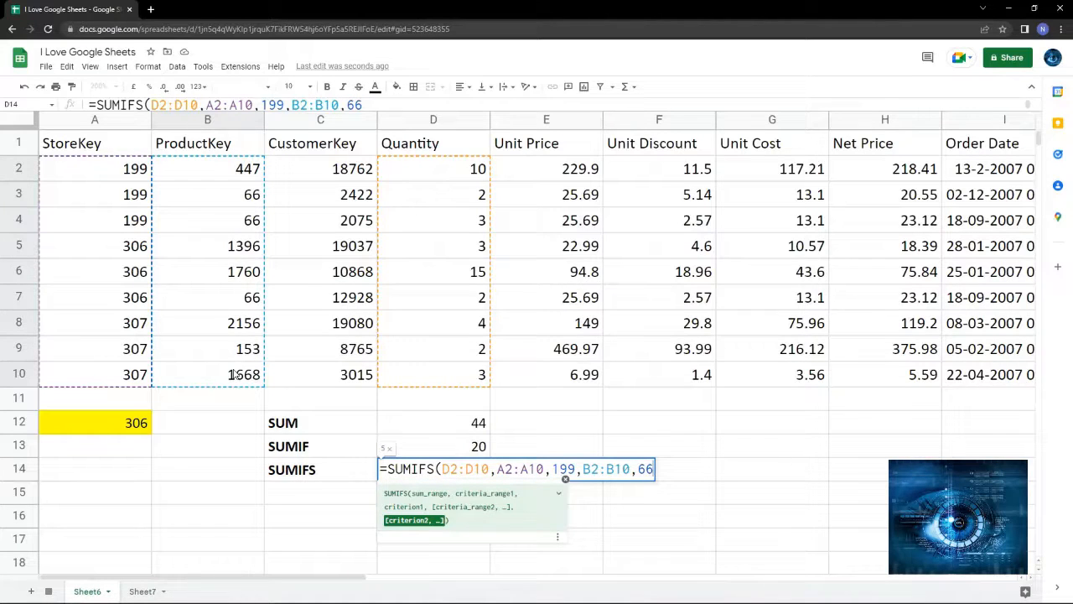
text())
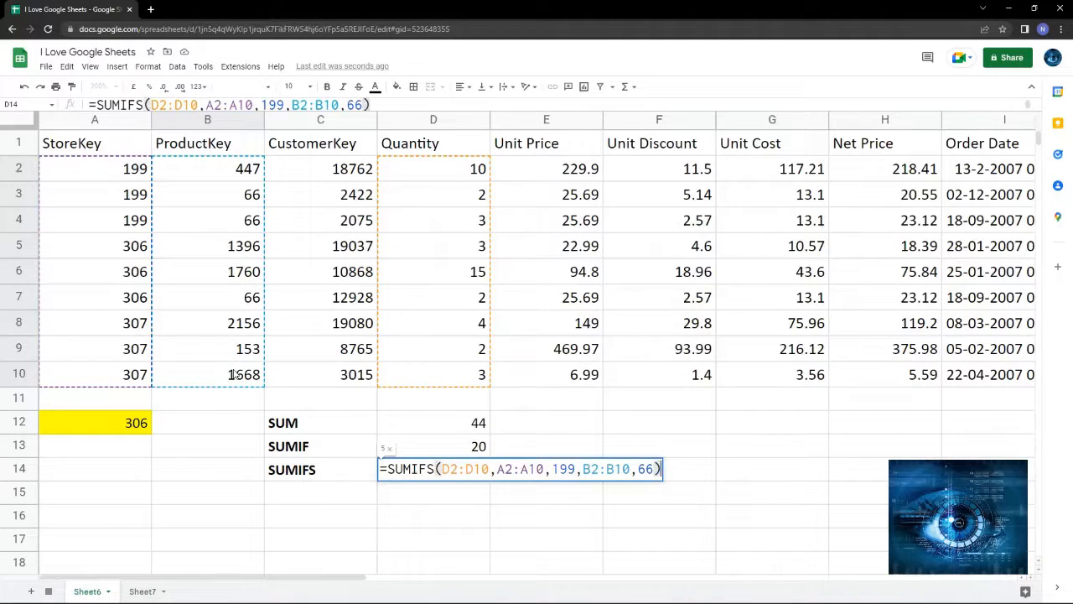
key(Return)
key(Up)
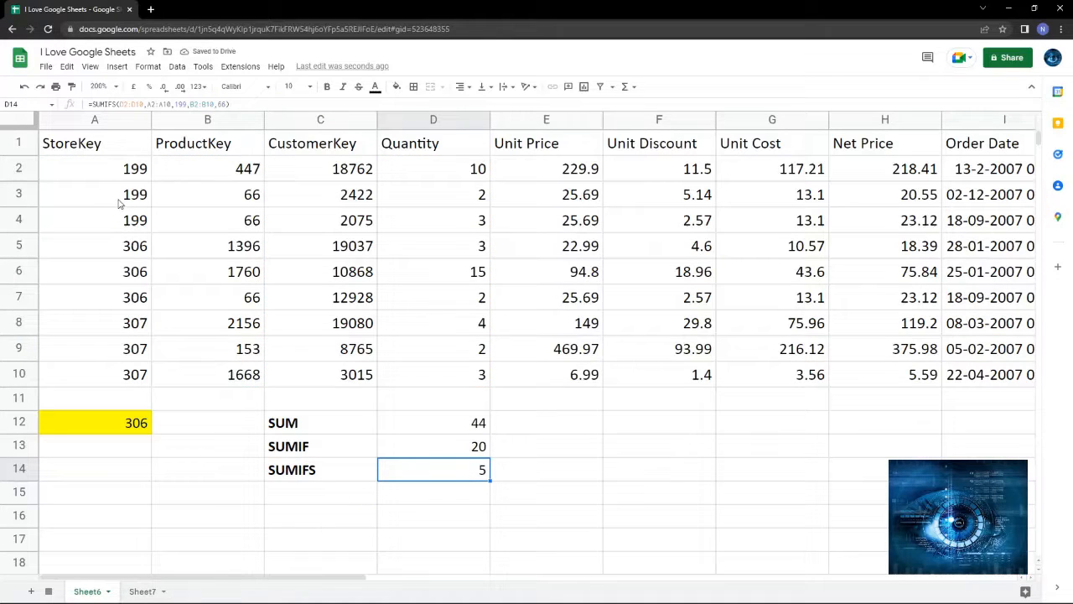
- Compare the quantities in D3:D4 for StoreKey 199 and ProductKey 66 with the SUMIFS result in D14
drag(120, 203, 182, 230)
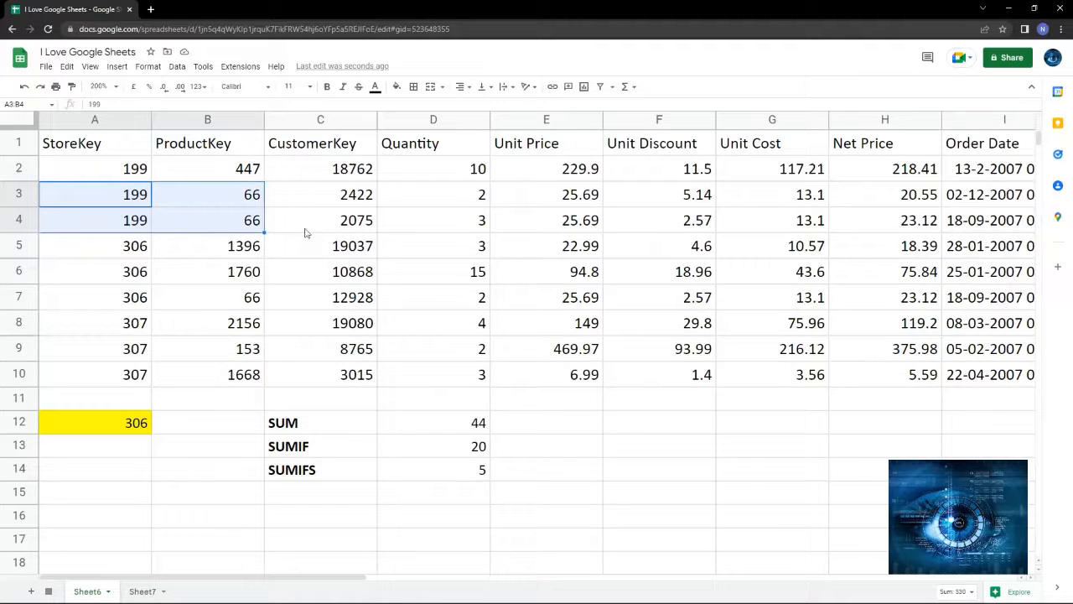
drag(439, 199, 437, 222)
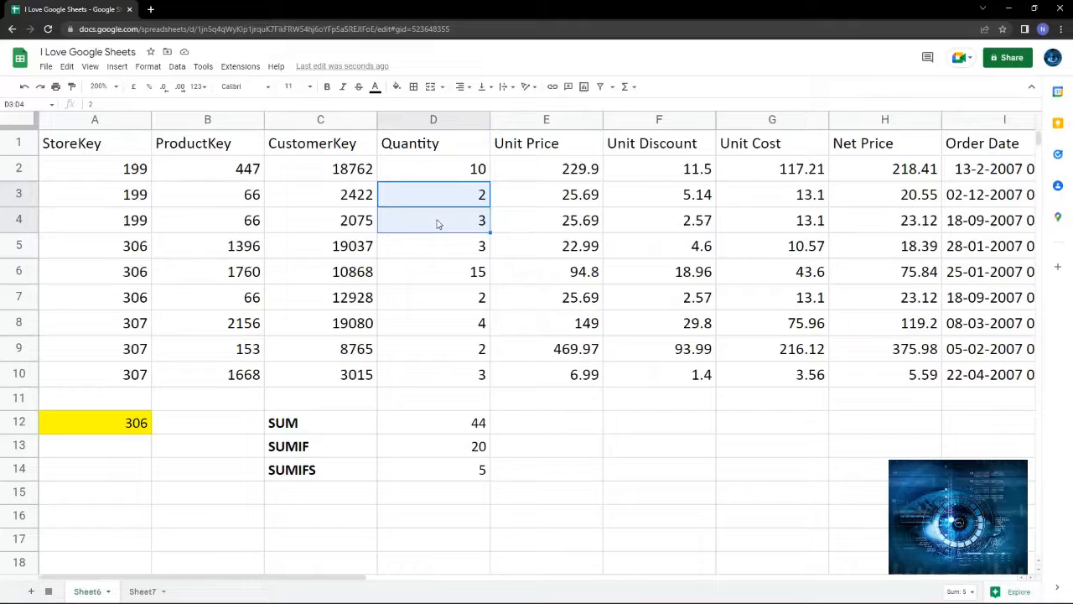
click(467, 474)
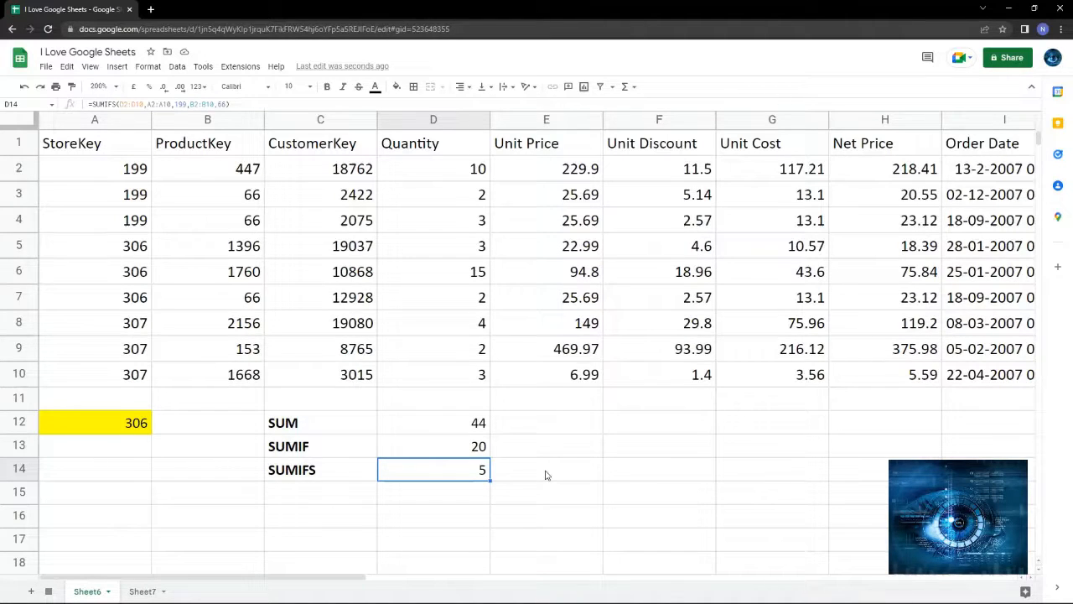
- Examine where the sum range D2:D10 stands among the arguments of the SUMIF formula in D13
key(Up)
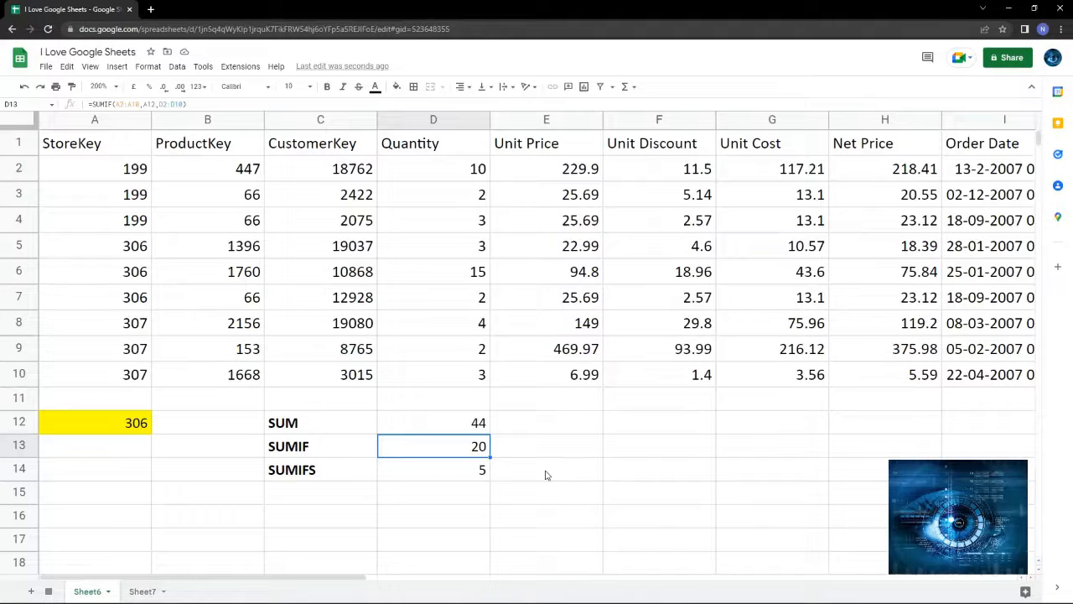
key(F2)
key(Left)
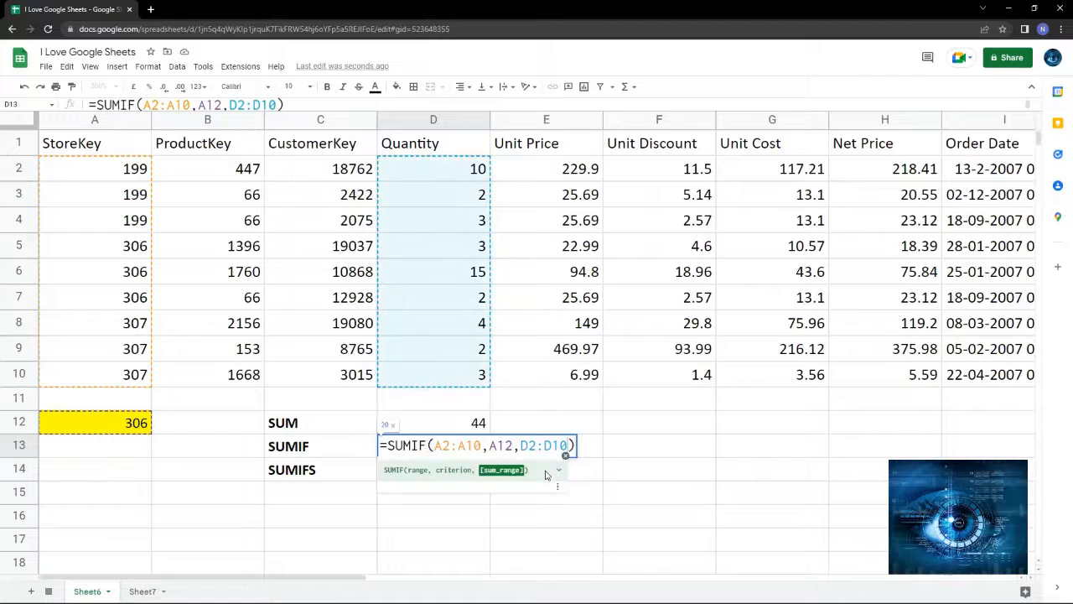
key(shift+Left)
key(shift+Left)
key(shift+Left)
key(shift+Left)
key(shift+Left)
key(shift+Left)
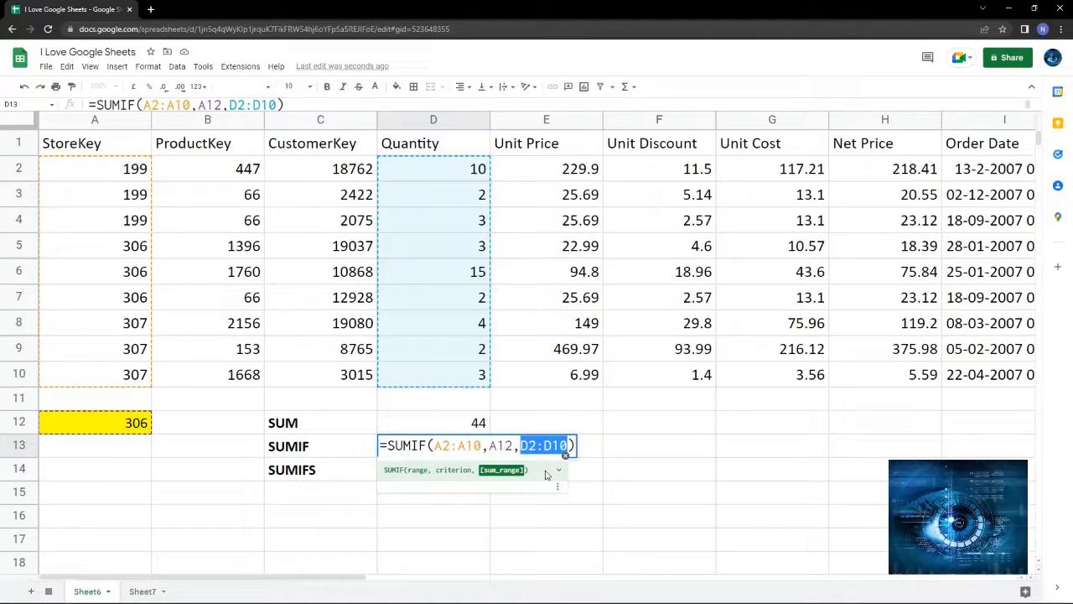
key(Escape)
key(Down)
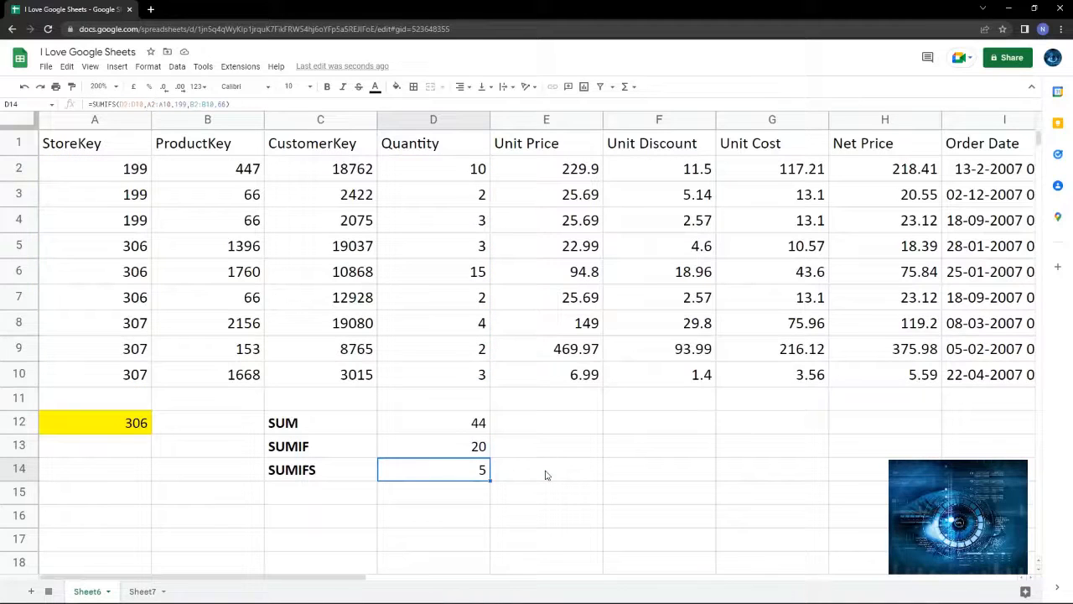
- Examine where the sum range D2:D10 stands among the arguments of the SUMIFS formula in D14
key(Return)
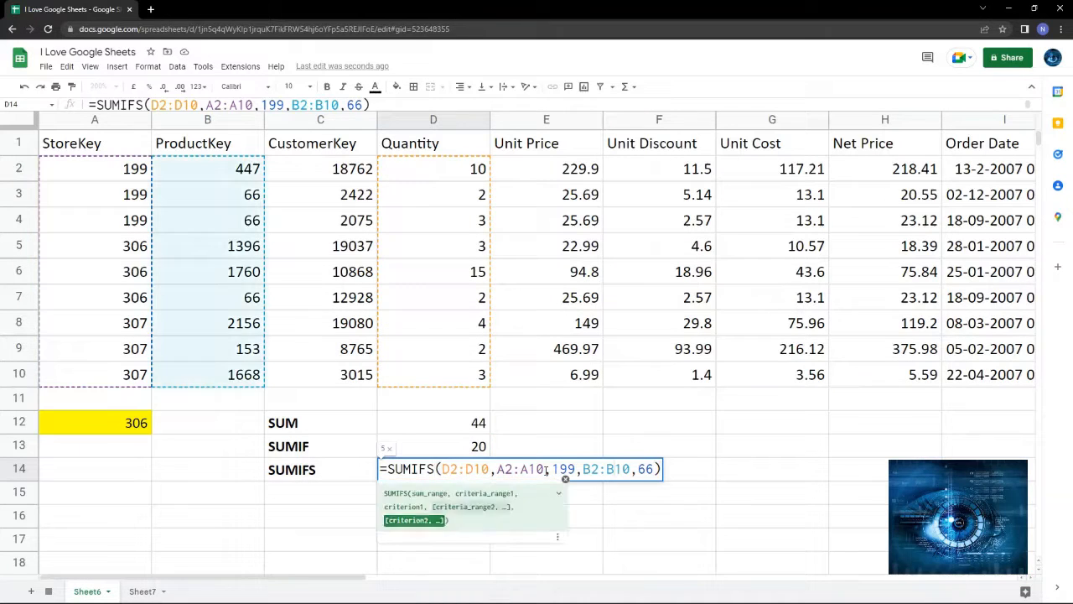
key(Left)
key(Left)
key(Left)
key(Left)
key(Left)
key(Left)
key(Left)
key(Left)
key(Left)
key(Left)
key(Left)
key(Left)
key(Left)
key(Left)
key(Left)
key(Left)
key(Left)
key(Left)
key(Left)
key(Left)
key(shift+Right)
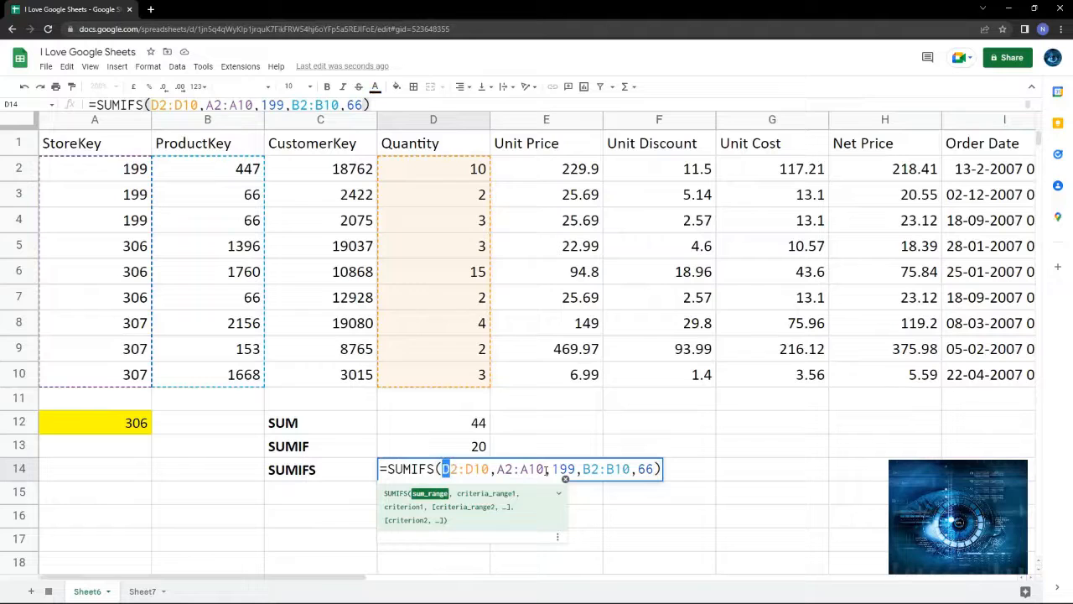
key(shift+Right)
key(shift+Right)
key(shift+Right)
key(shift+Right)
key(shift+Right)
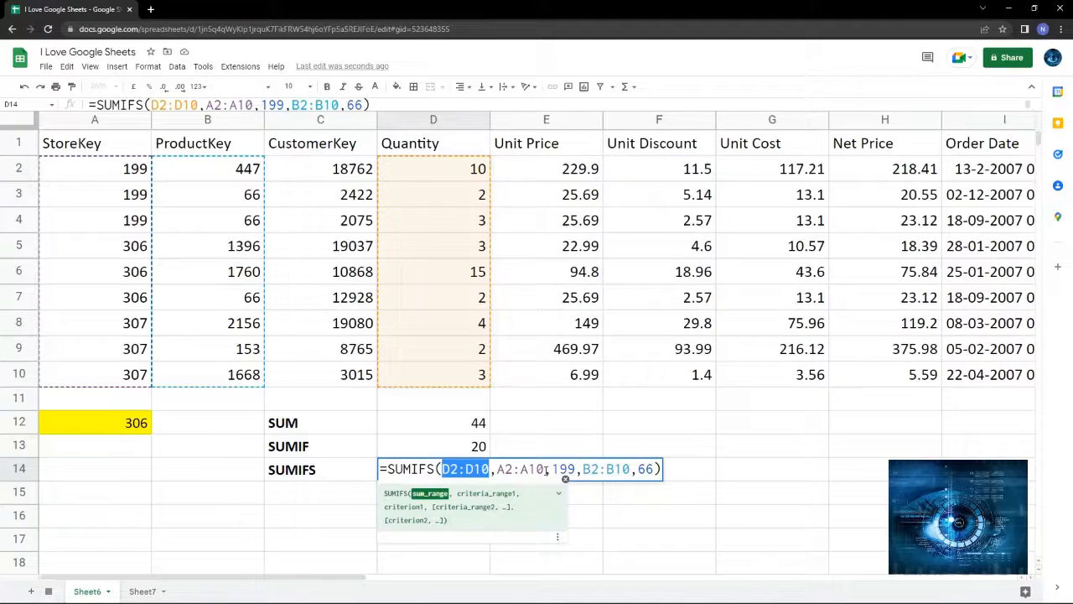
key(Return)
key(Up)
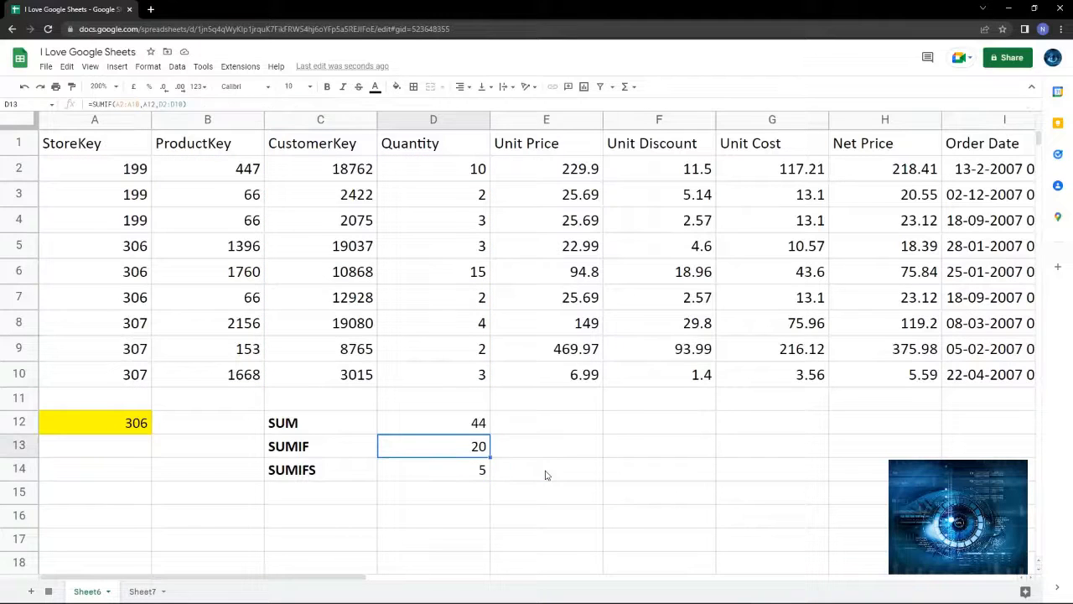
- Review the complete SUMIFS formula in D14 without changing it
key(Down)
key(F2)
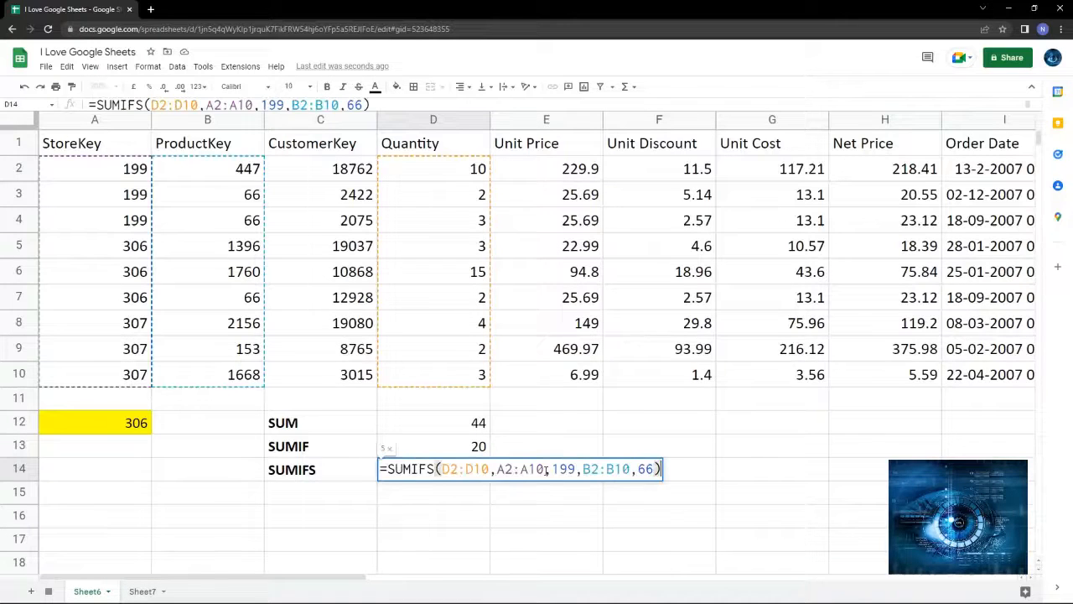
key(Escape)
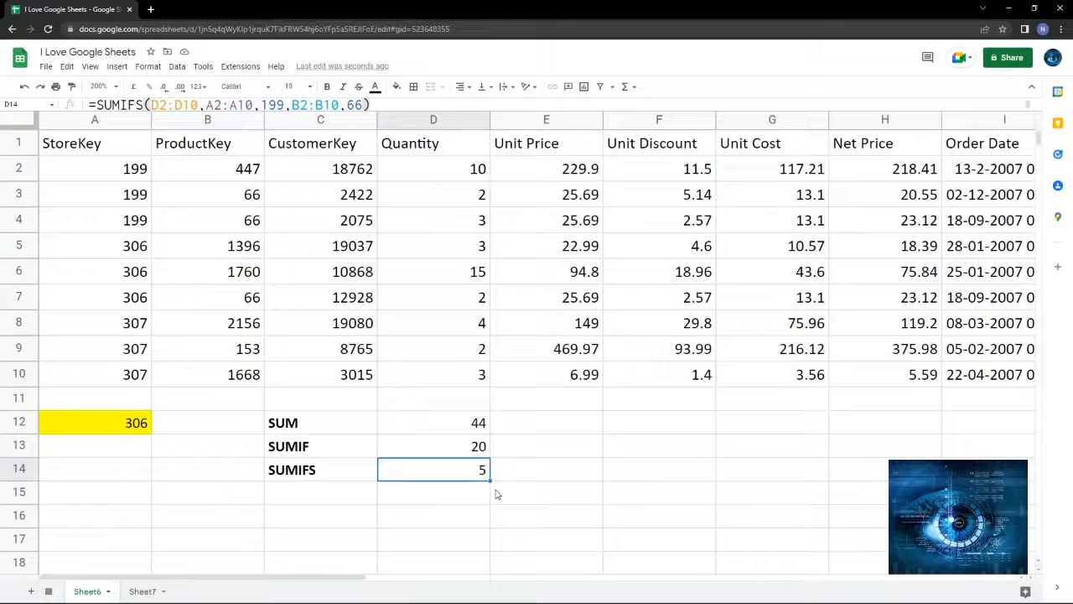